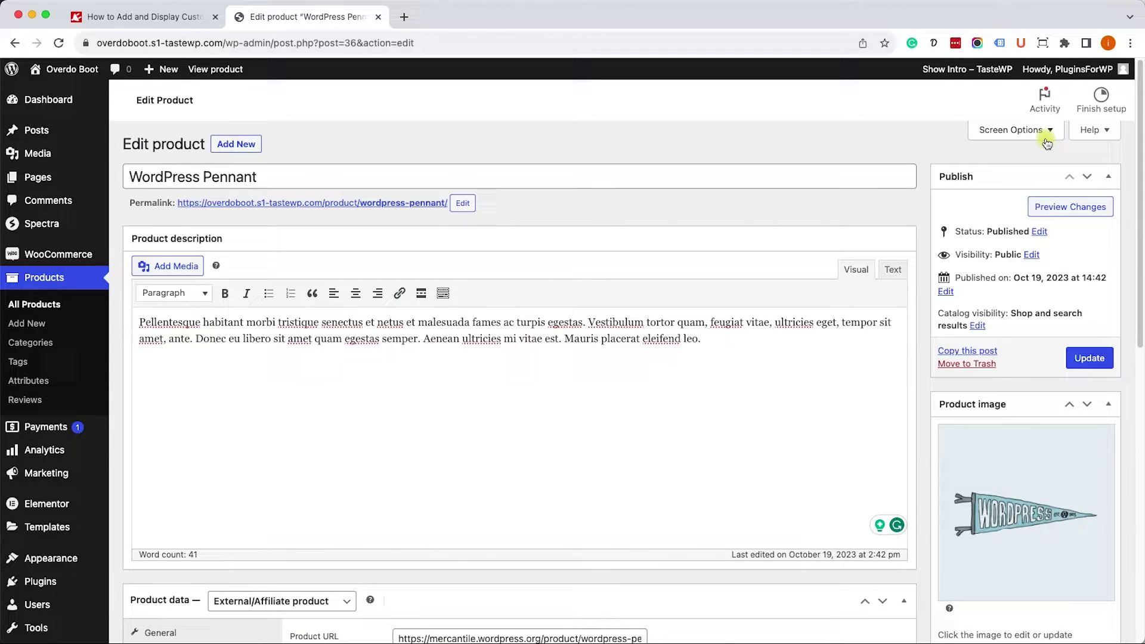
- Enable the Custom Fields box via Screen Options and inspect its existing field names, like total_sales
{"action": "left_click", "coordinate": [1014, 130]}
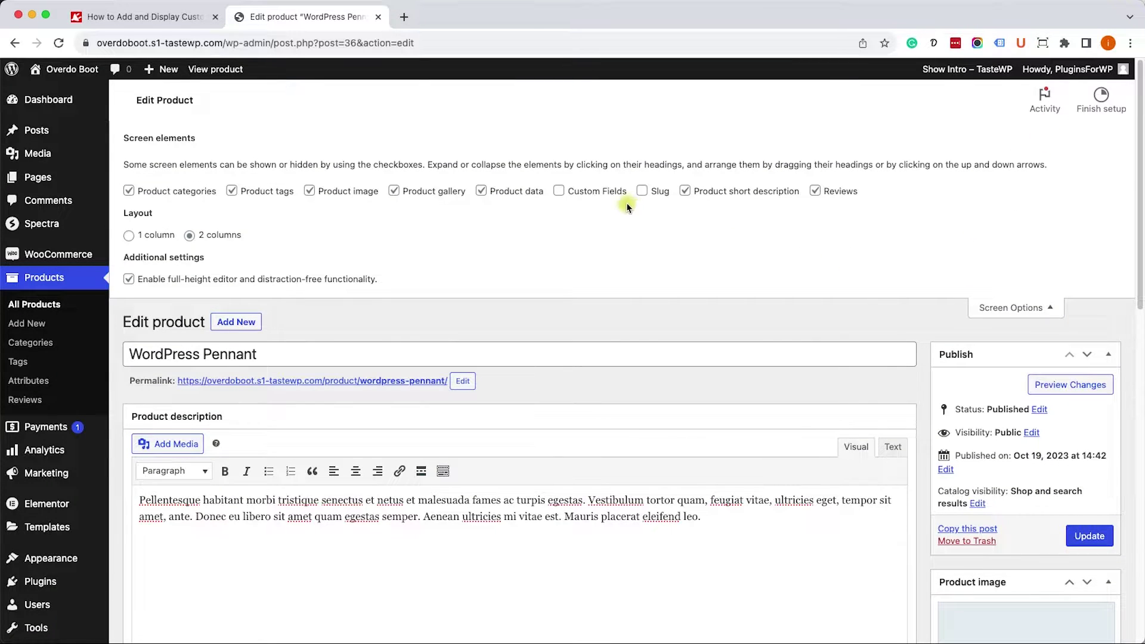
{"action": "left_click", "coordinate": [561, 191]}
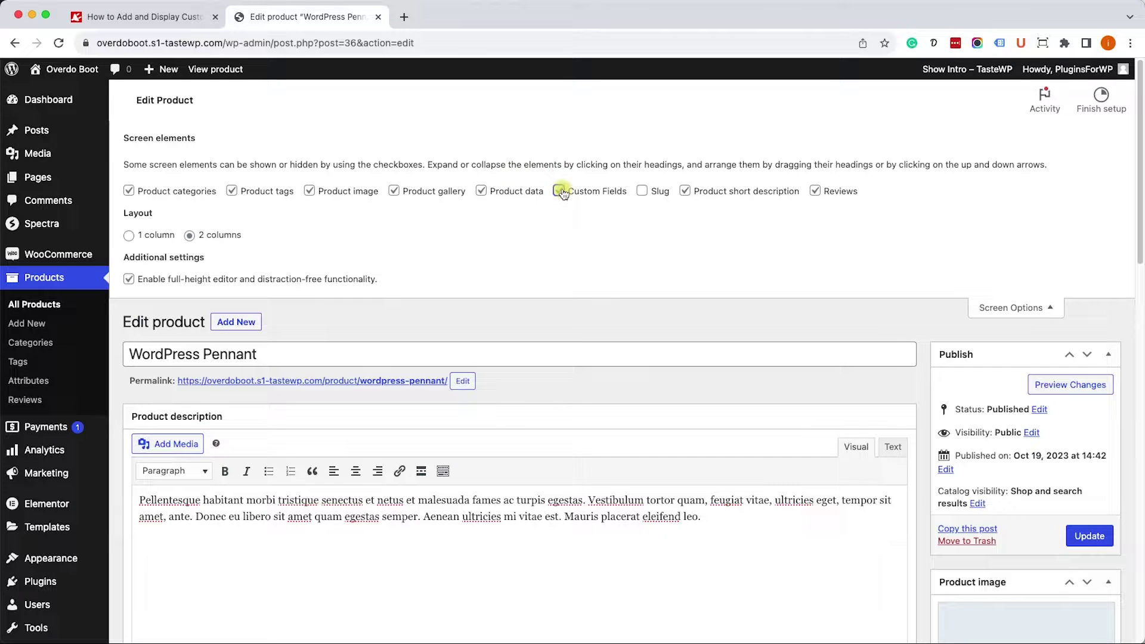
{"action": "left_click", "coordinate": [981, 307]}
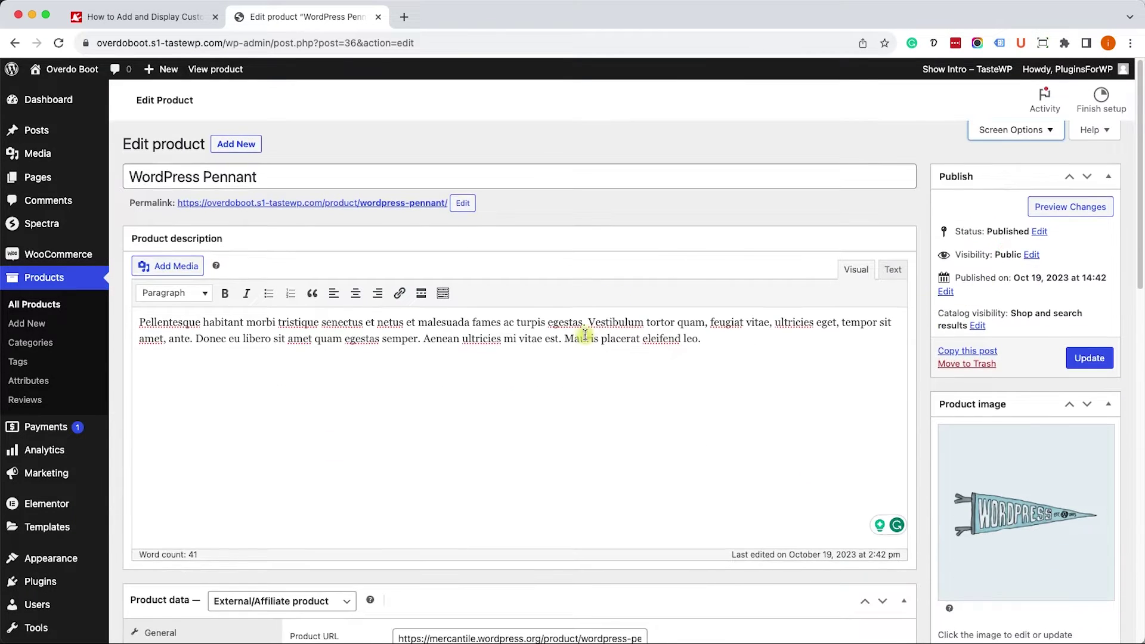
{"action": "scroll", "coordinate": [582, 332], "scroll_direction": "down", "scroll_amount": 5}
{"action": "scroll", "coordinate": [556, 401], "scroll_direction": "down", "scroll_amount": 8}
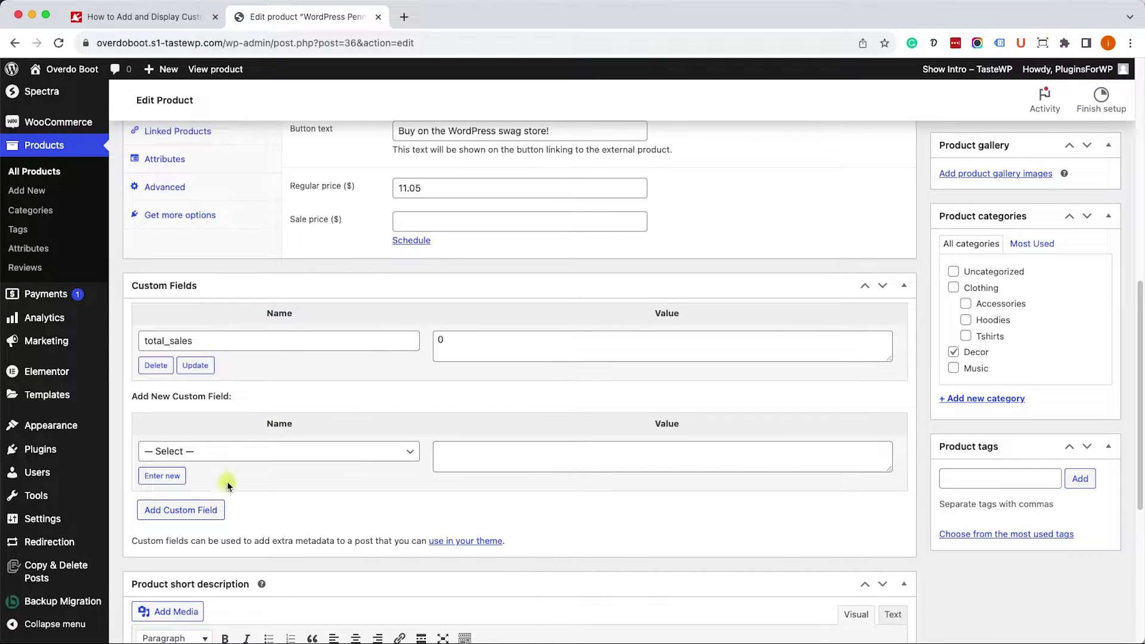
{"action": "scroll", "coordinate": [312, 498], "scroll_direction": "down", "scroll_amount": 2}
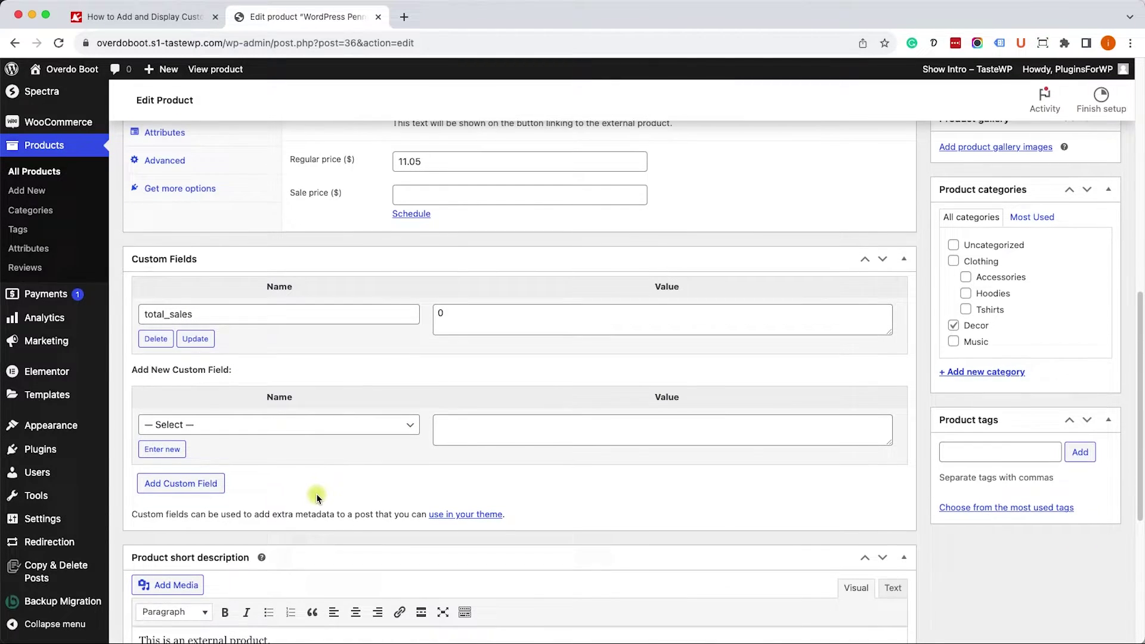
{"action": "left_click", "coordinate": [402, 408]}
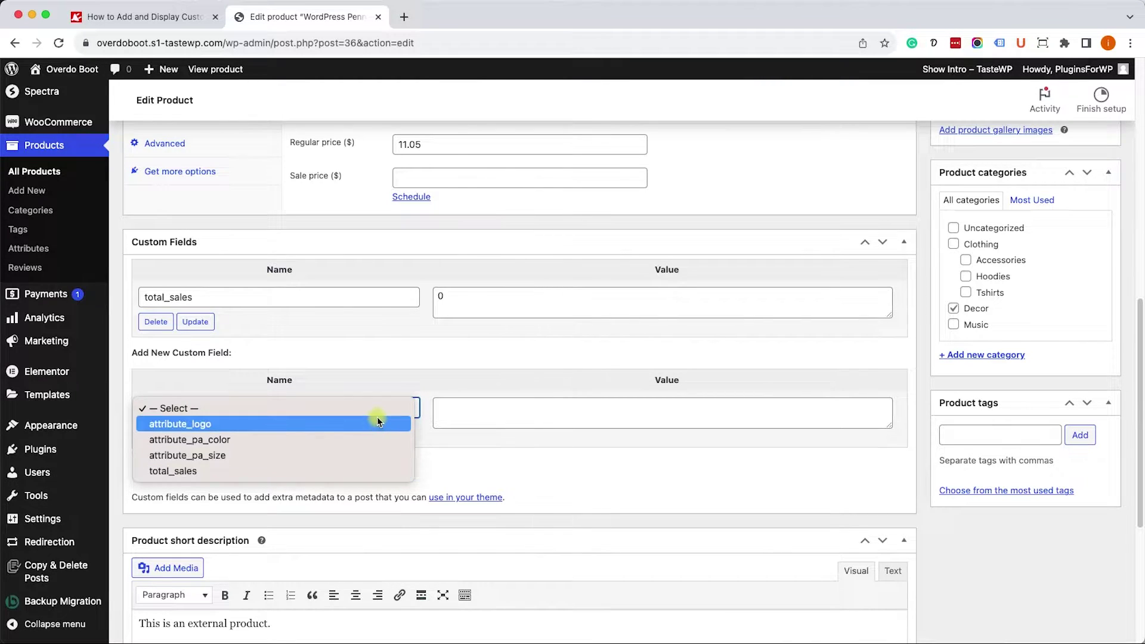
- Add a new custom field named 'hang method' with the value 'Nails'
{"action": "left_click", "coordinate": [480, 456]}
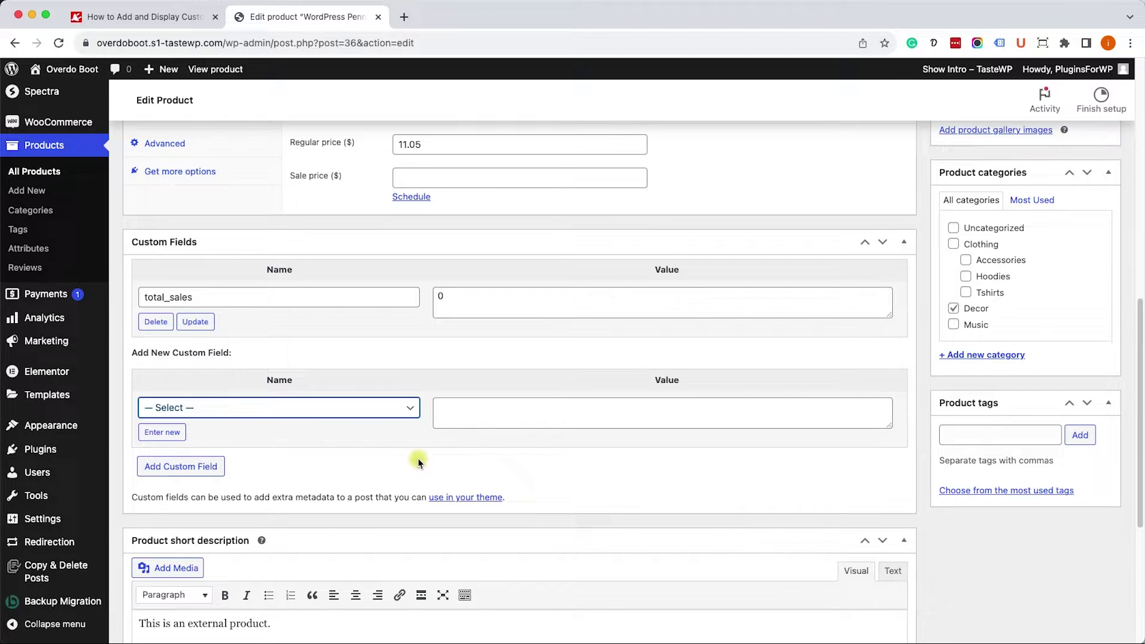
{"action": "left_click", "coordinate": [170, 432]}
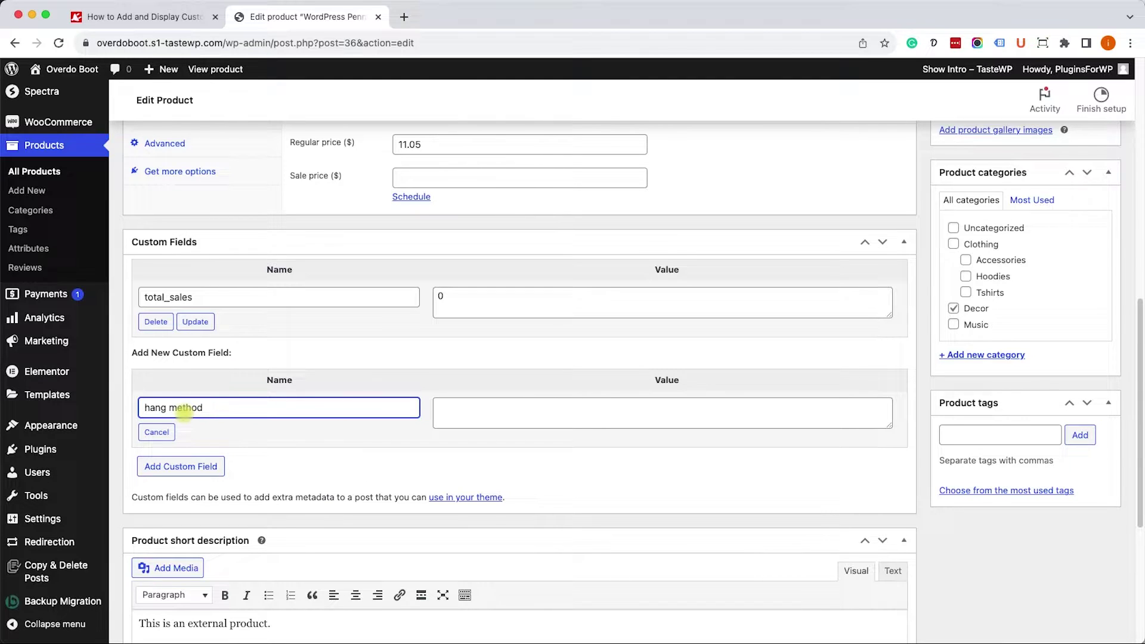
{"action": "left_click", "coordinate": [474, 411]}
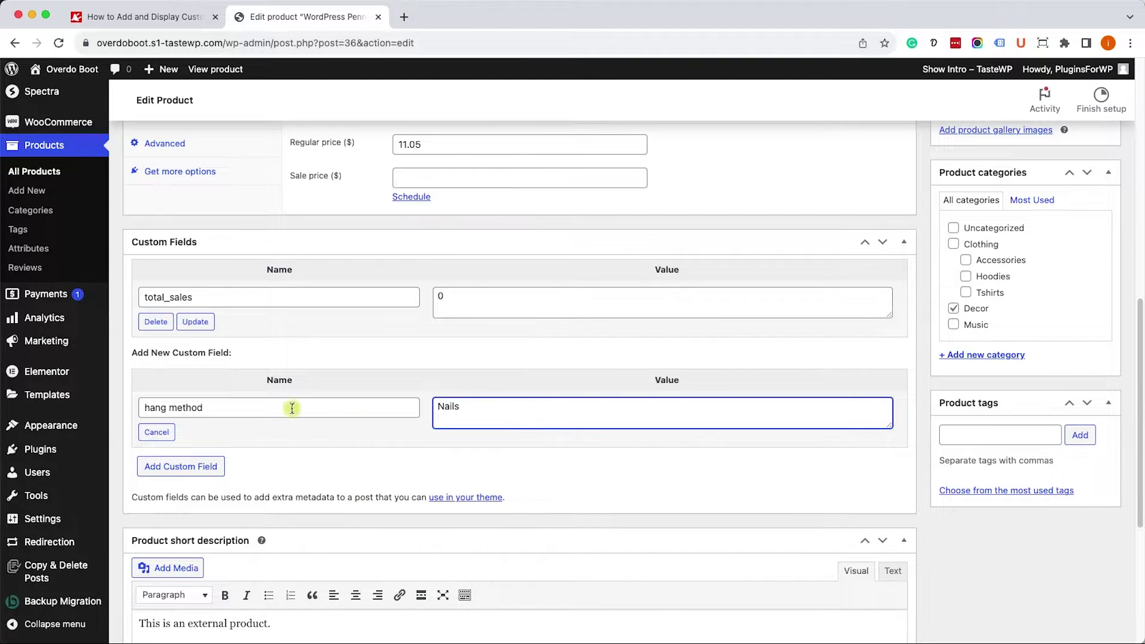
{"action": "left_click", "coordinate": [203, 467]}
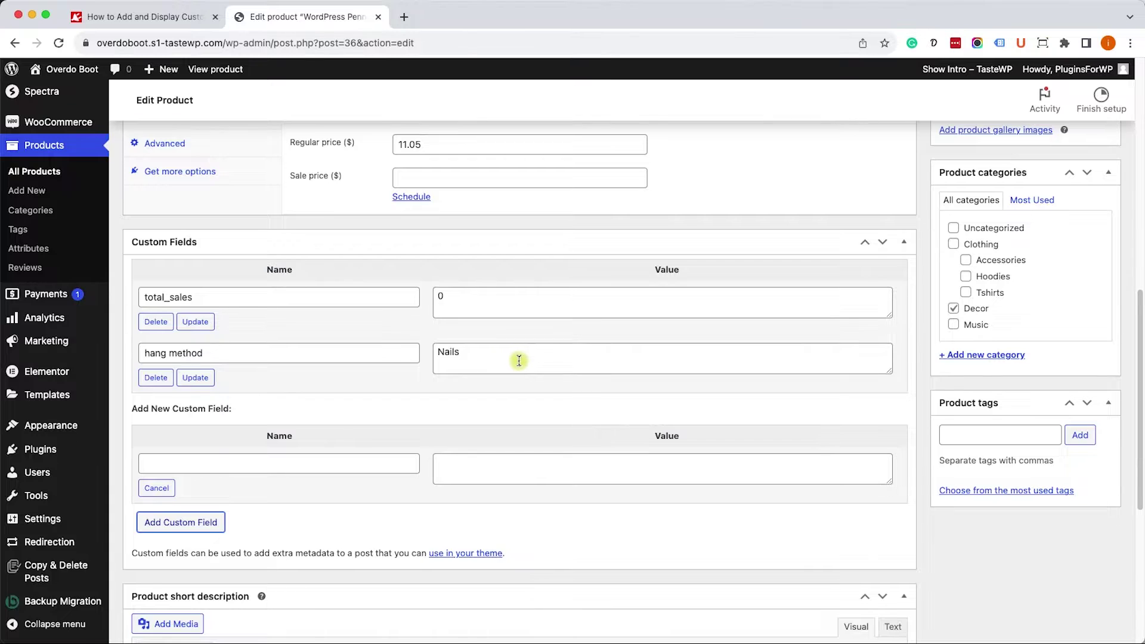
- Update the WordPress Pennant product to save the new custom field
{"action": "scroll", "coordinate": [892, 361], "scroll_direction": "up", "scroll_amount": 6}
{"action": "scroll", "coordinate": [1073, 251], "scroll_direction": "up", "scroll_amount": 2}
{"action": "left_click", "coordinate": [1091, 180]}
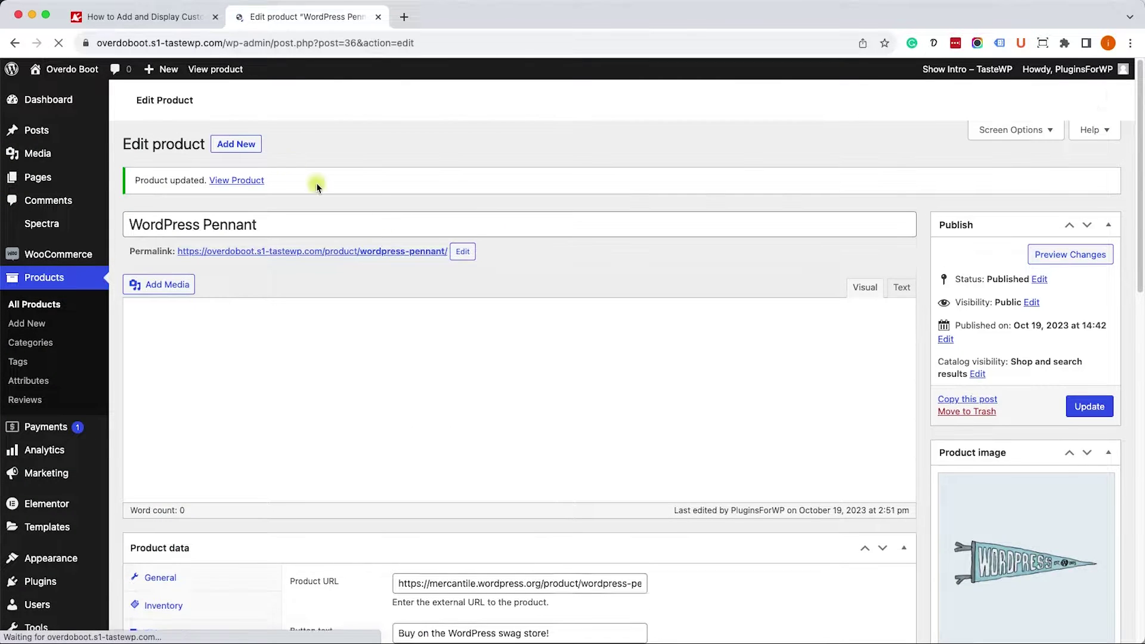
- Open the live WordPress Pennant product page in a new tab and check it for hang method info
{"action": "left_click", "coordinate": [221, 70], "text": "super"}
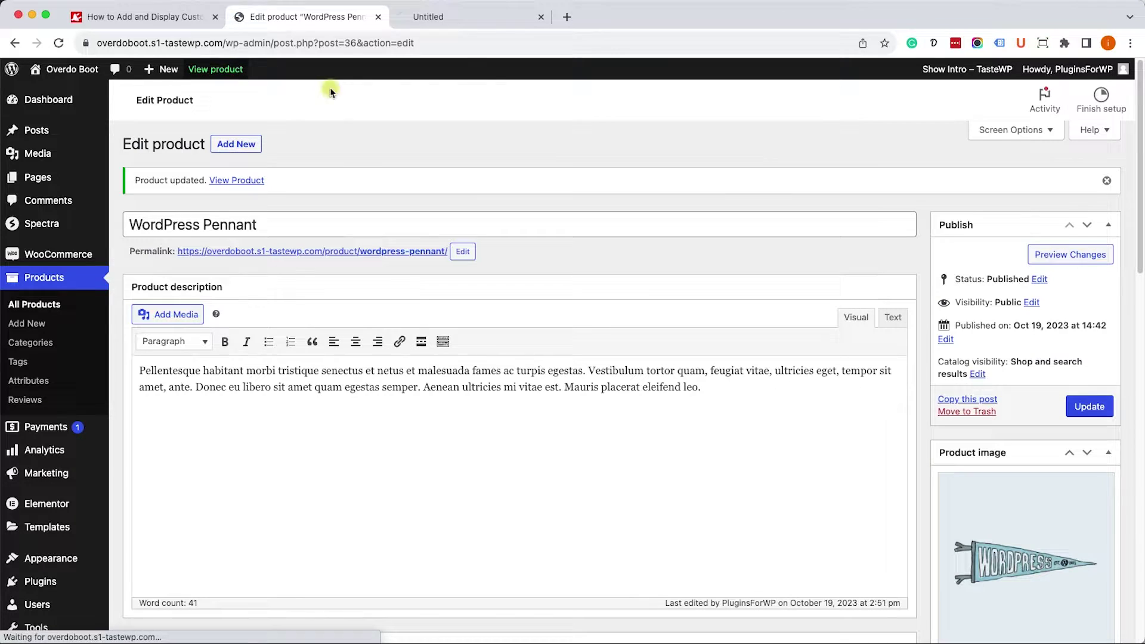
{"action": "left_click", "coordinate": [475, 17]}
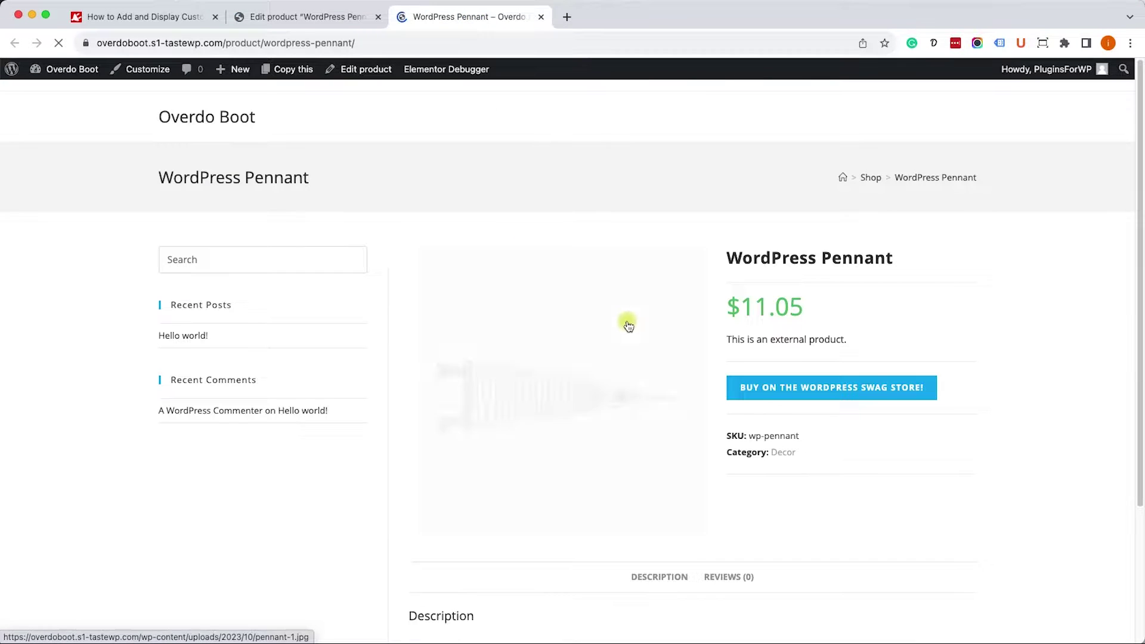
{"action": "scroll", "coordinate": [610, 503], "scroll_direction": "down", "scroll_amount": 3}
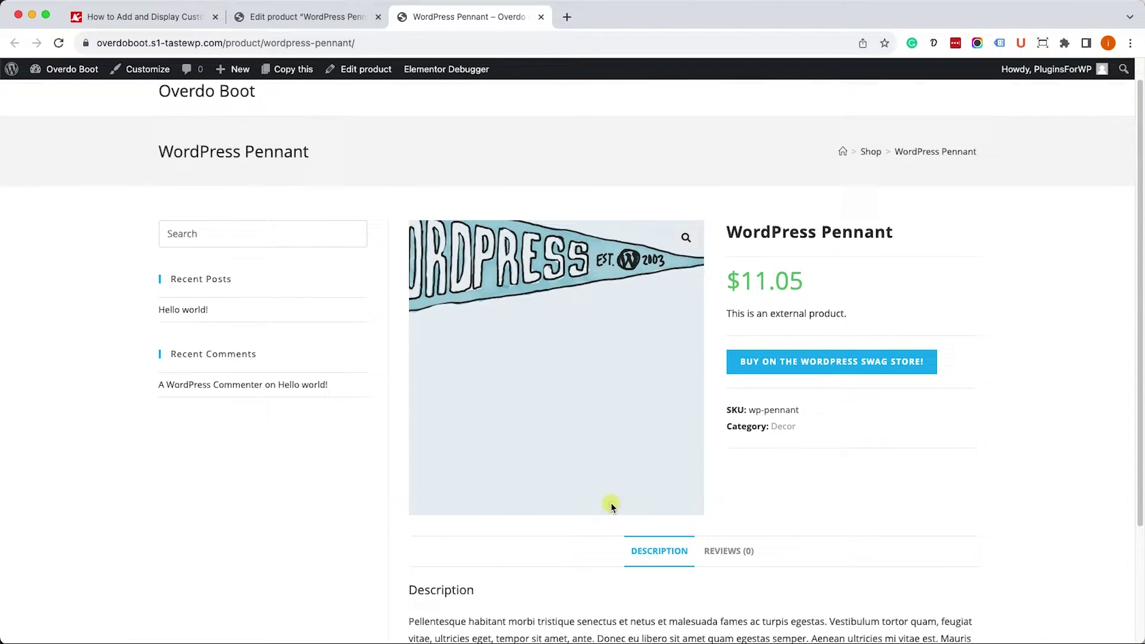
{"action": "scroll", "coordinate": [612, 504], "scroll_direction": "up", "scroll_amount": 3}
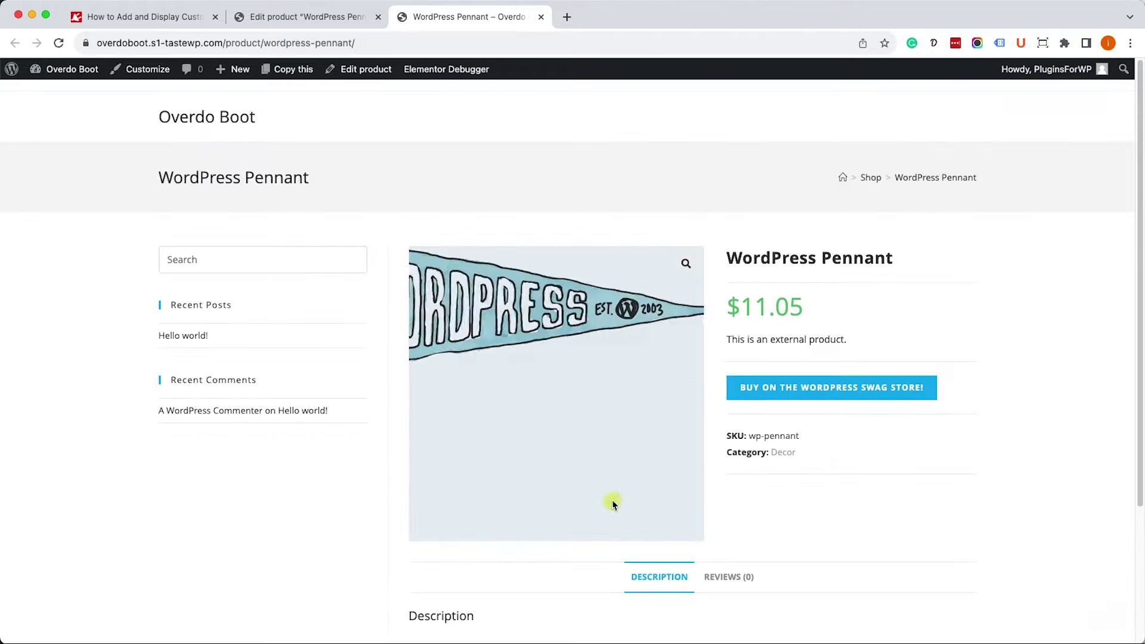
{"action": "scroll", "coordinate": [823, 452], "scroll_direction": "down", "scroll_amount": 3}
{"action": "scroll", "coordinate": [872, 388], "scroll_direction": "up", "scroll_amount": 3}
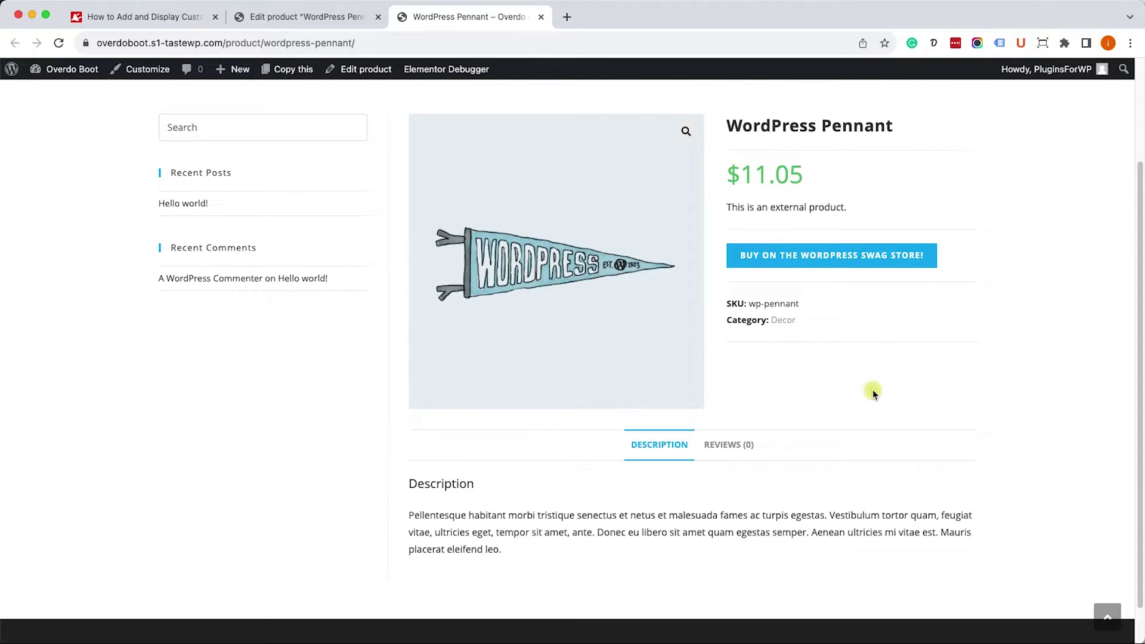
{"action": "scroll", "coordinate": [738, 495], "scroll_direction": "down", "scroll_amount": 1}
{"action": "scroll", "coordinate": [728, 502], "scroll_direction": "down", "scroll_amount": 1}
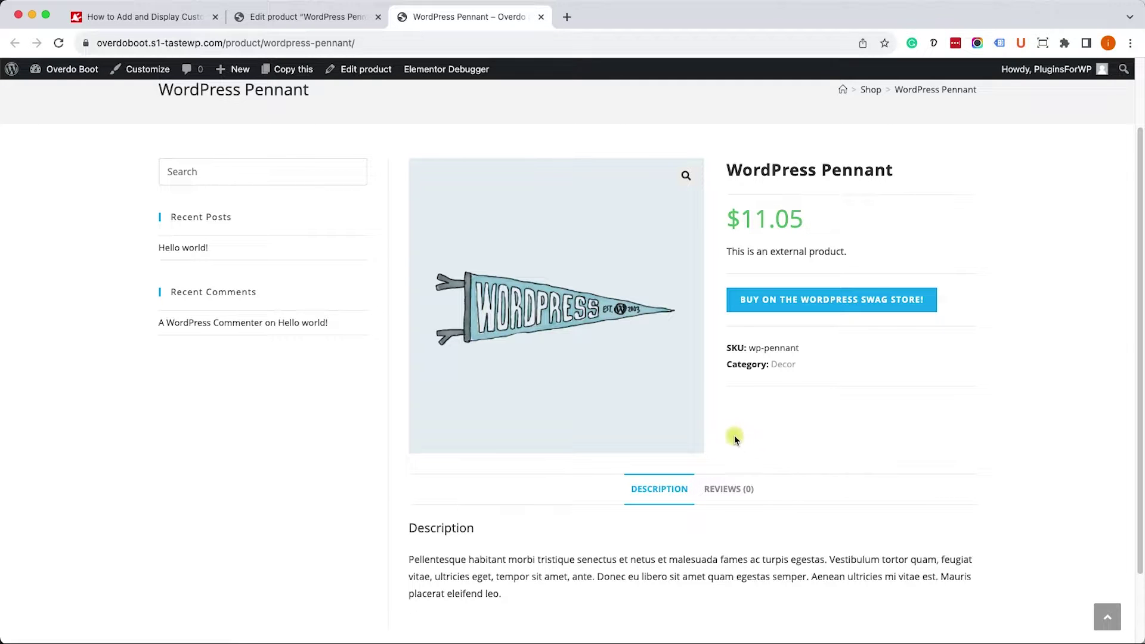
- Go to the PluginsForWP custom fields article and review the four ways to display fields
{"action": "left_click", "coordinate": [166, 20]}
{"action": "scroll", "coordinate": [298, 381], "scroll_direction": "down", "scroll_amount": 15}
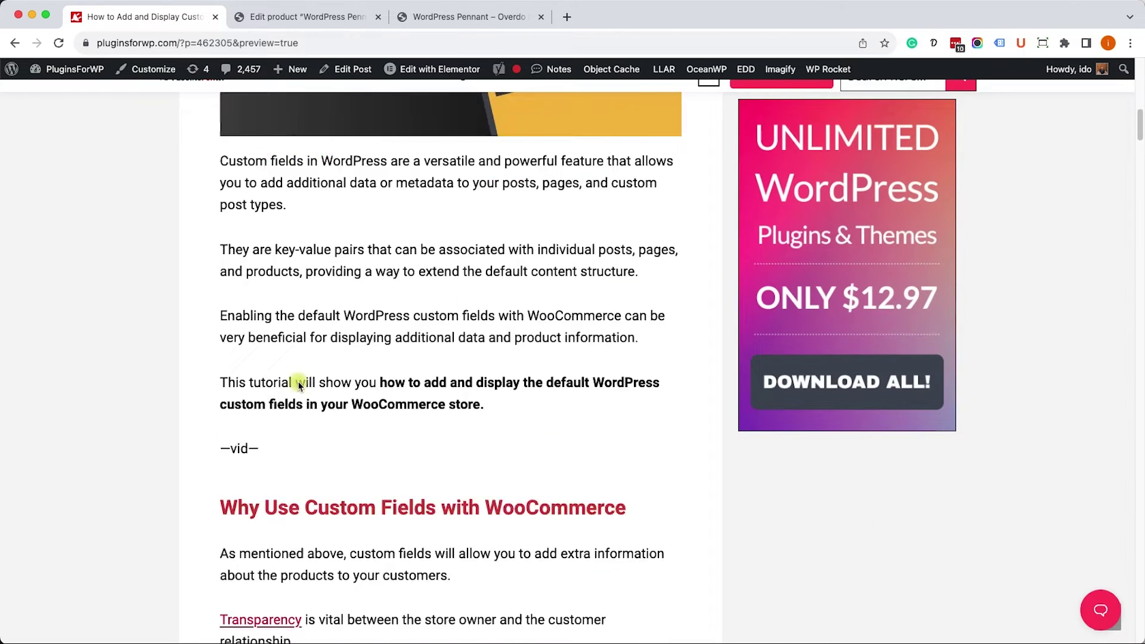
{"action": "scroll", "coordinate": [299, 385], "scroll_direction": "down", "scroll_amount": 15}
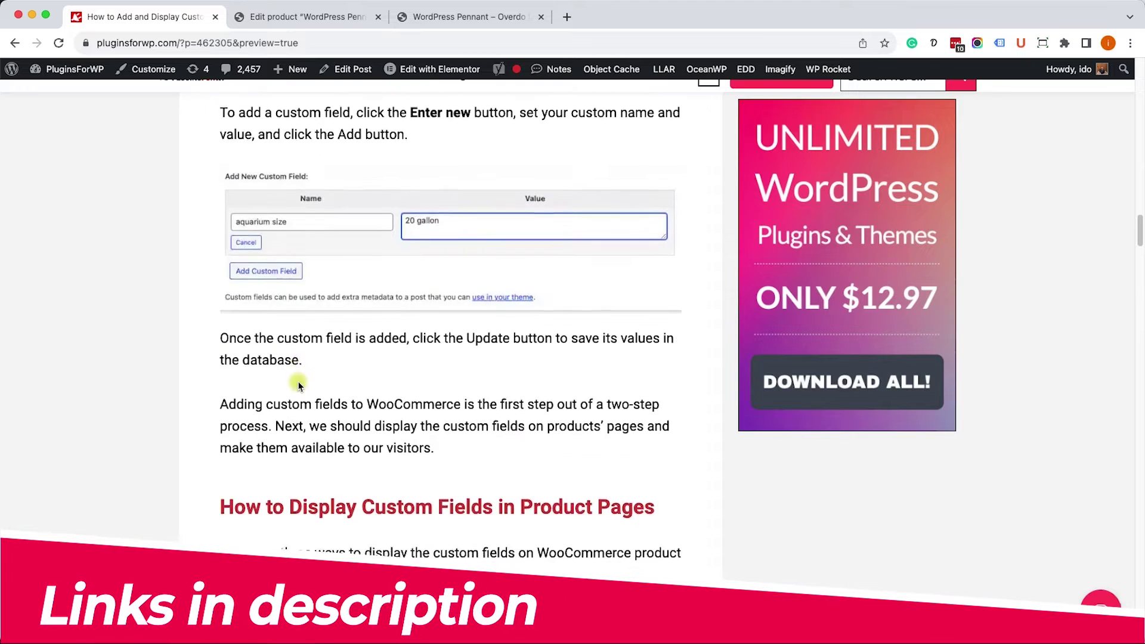
{"action": "left_click_drag", "start_coordinate": [249, 314], "coordinate": [385, 385]}
{"action": "left_click", "coordinate": [384, 384]}
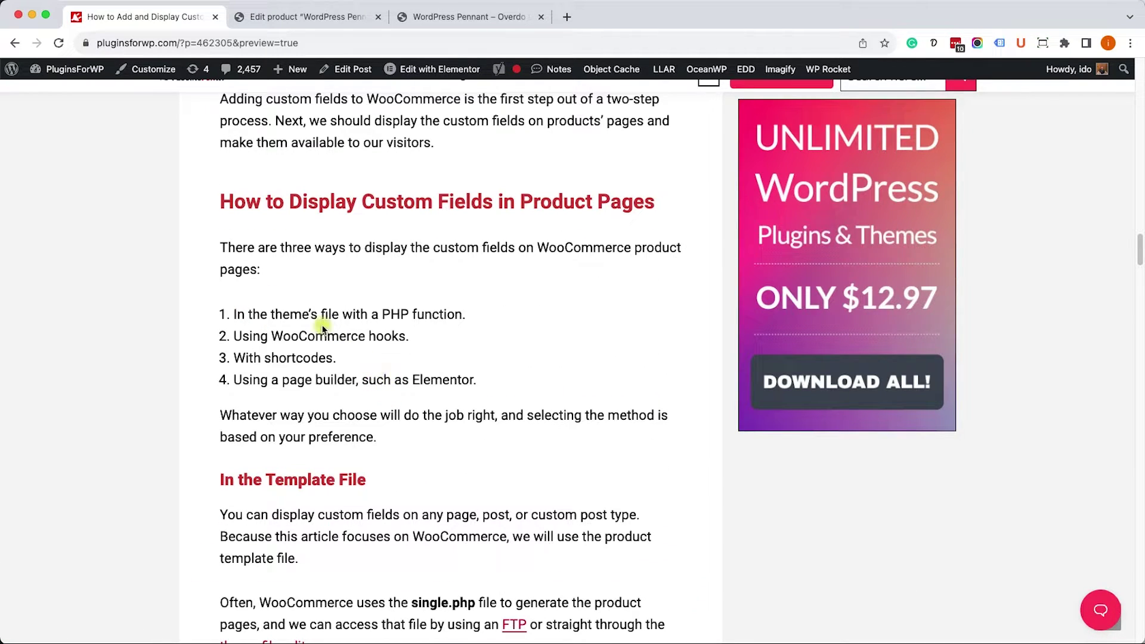
{"action": "left_click_drag", "start_coordinate": [250, 314], "coordinate": [417, 312]}
{"action": "left_click", "coordinate": [424, 319]}
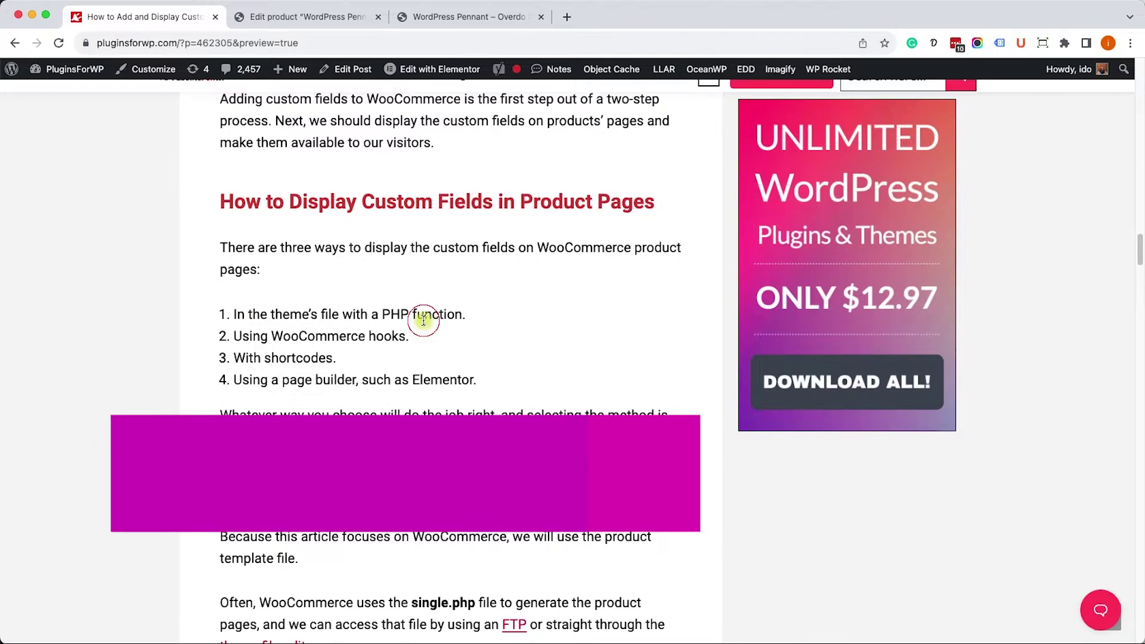
- Copy the get_post_meta code line from the 'In the Template File' section
{"action": "scroll", "coordinate": [433, 356], "scroll_direction": "down", "scroll_amount": 6}
{"action": "scroll", "coordinate": [433, 356], "scroll_direction": "down", "scroll_amount": 5}
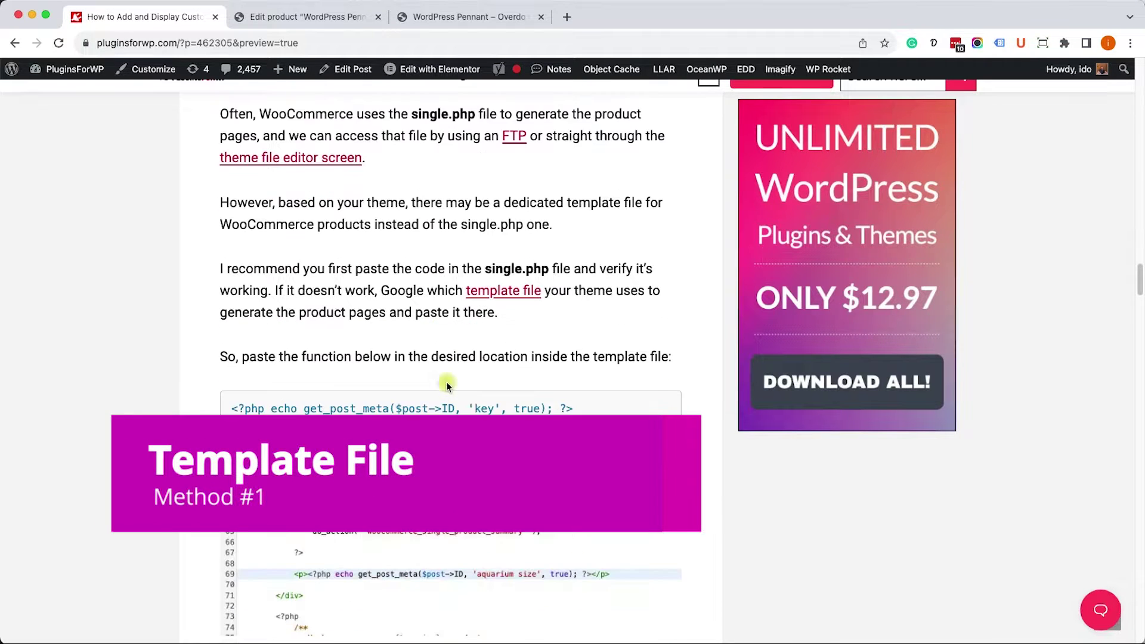
{"action": "left_click_drag", "start_coordinate": [582, 382], "coordinate": [232, 387]}
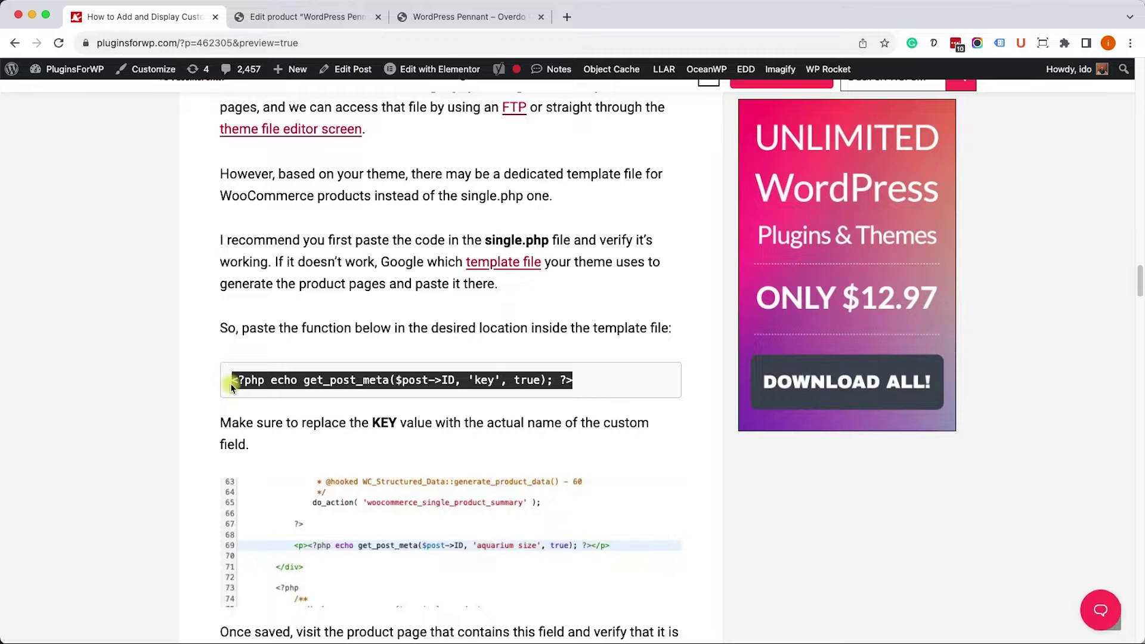
{"action": "right_click", "coordinate": [275, 383]}
{"action": "left_click", "coordinate": [296, 409]}
{"action": "left_click", "coordinate": [298, 377]}
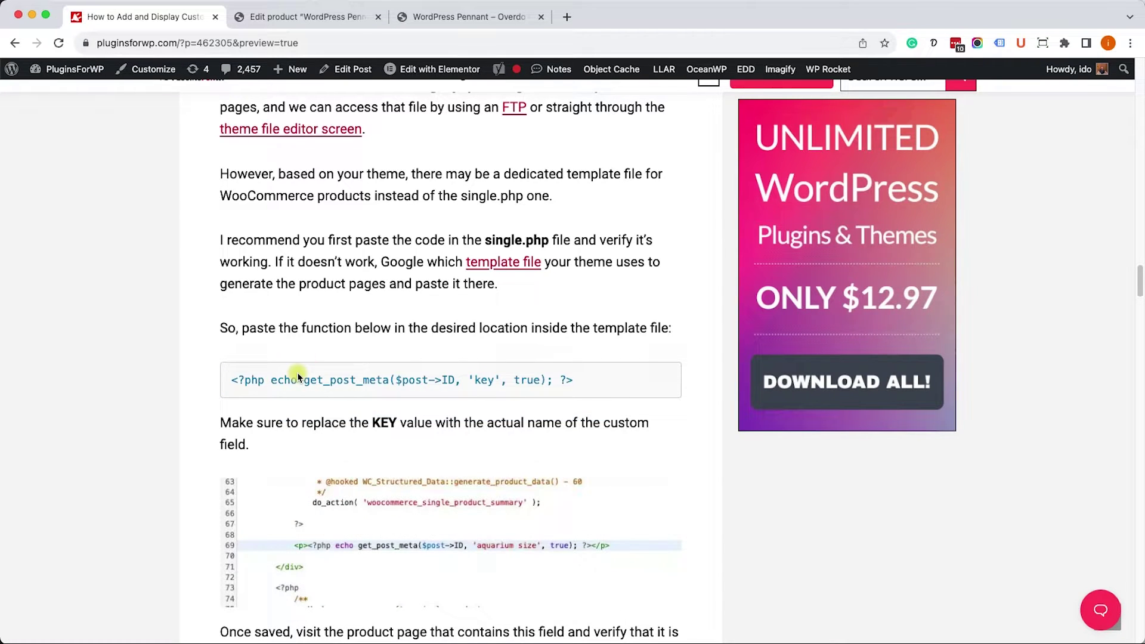
- Open Appearance > Theme File Editor and accept the warning about editing theme files
{"action": "left_click", "coordinate": [315, 23]}
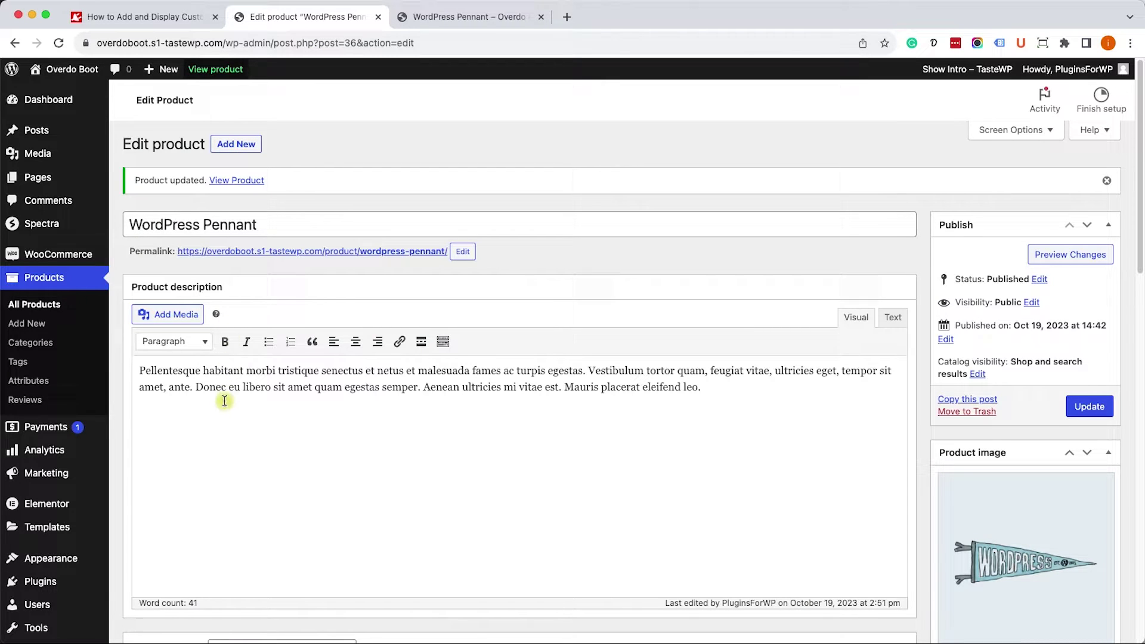
{"action": "left_click", "coordinate": [58, 564]}
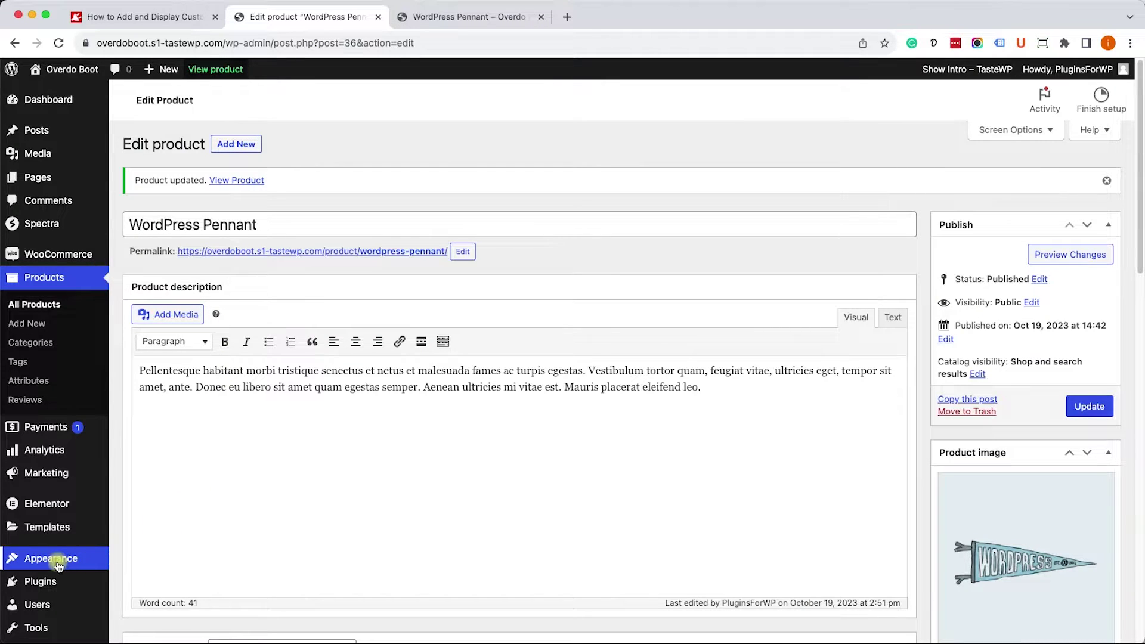
{"action": "mouse_move", "coordinate": [58, 565]}
{"action": "left_click", "coordinate": [152, 604], "text": "super"}
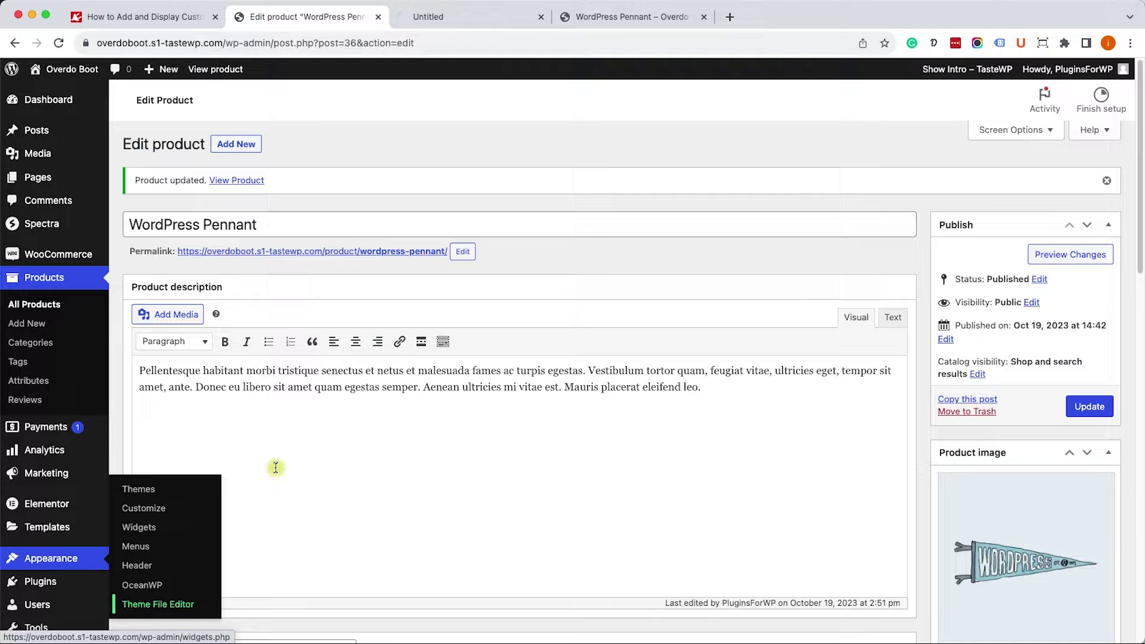
{"action": "left_click_drag", "start_coordinate": [399, 18], "coordinate": [328, 27]}
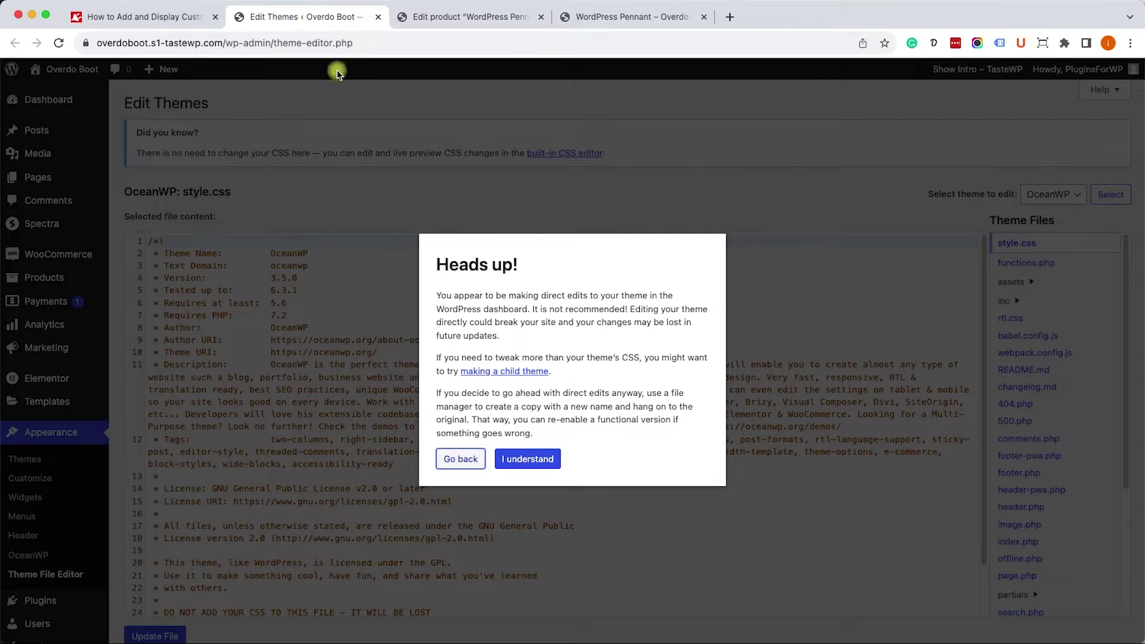
{"action": "left_click", "coordinate": [525, 461]}
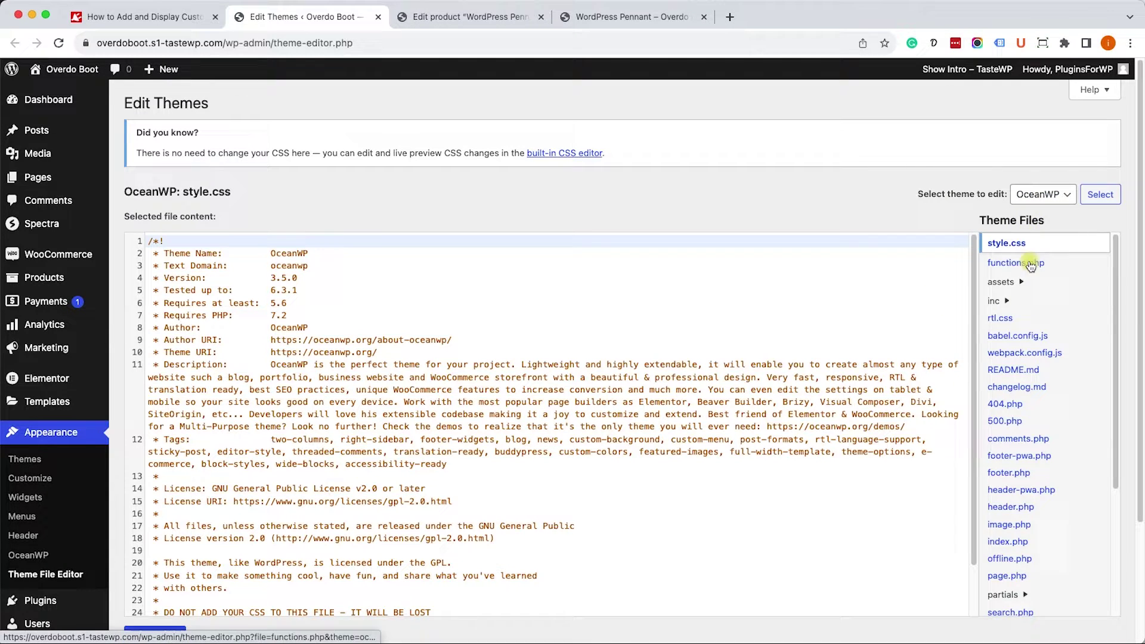
- Expand the woocommerce folder in the OceanWP Theme Files list
{"action": "scroll", "coordinate": [1025, 322], "scroll_direction": "down", "scroll_amount": 2}
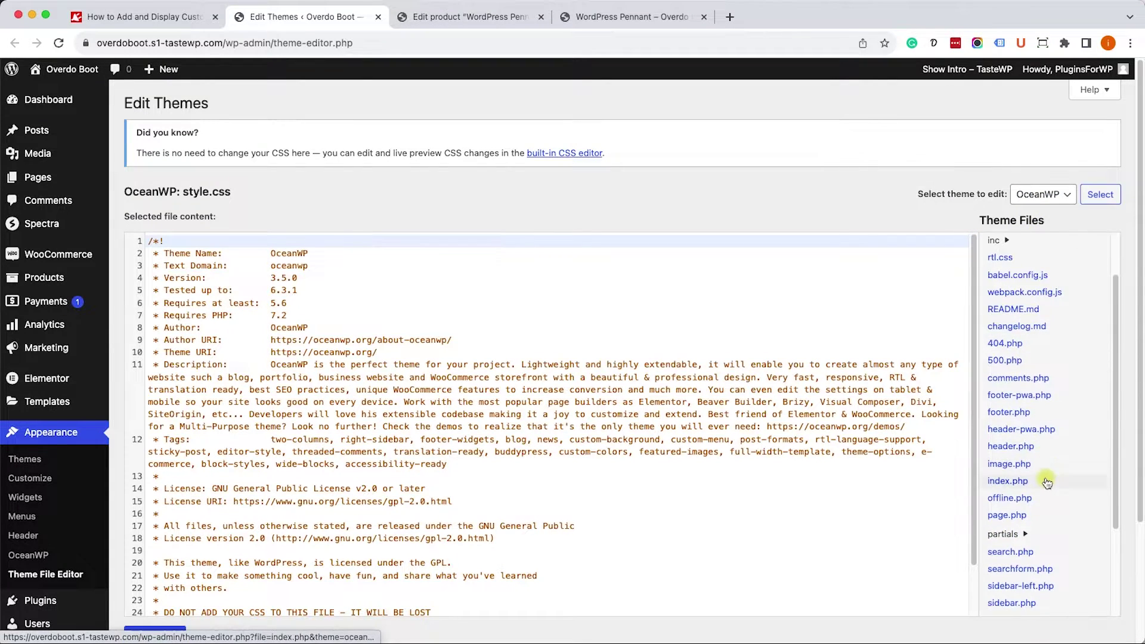
{"action": "scroll", "coordinate": [1044, 472], "scroll_direction": "down", "scroll_amount": 5}
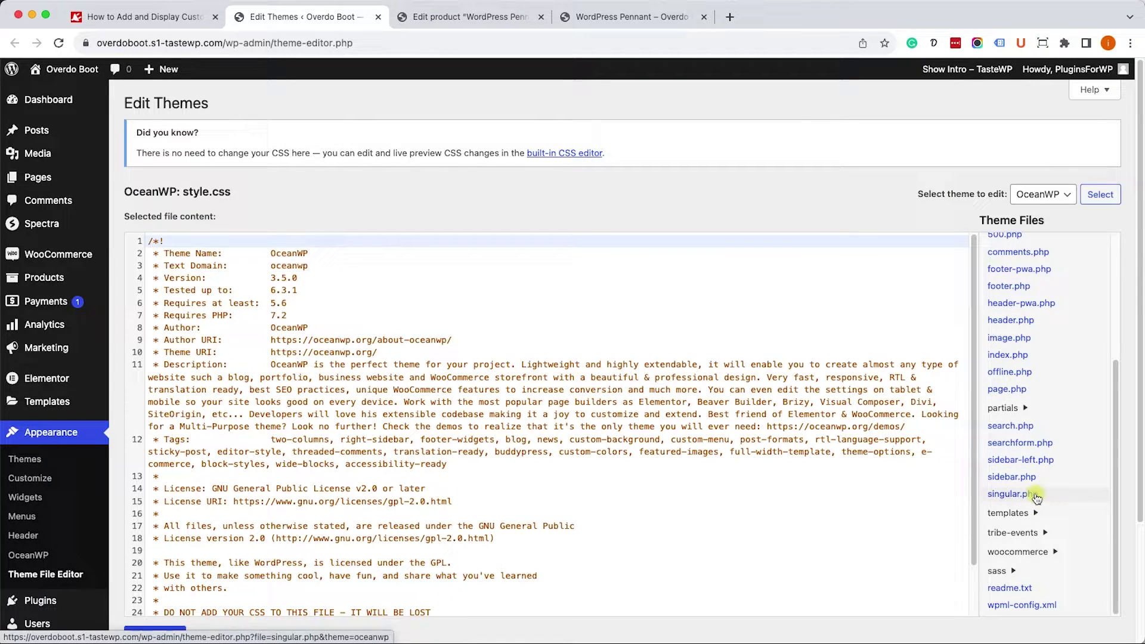
{"action": "scroll", "coordinate": [1036, 498], "scroll_direction": "down", "scroll_amount": 1}
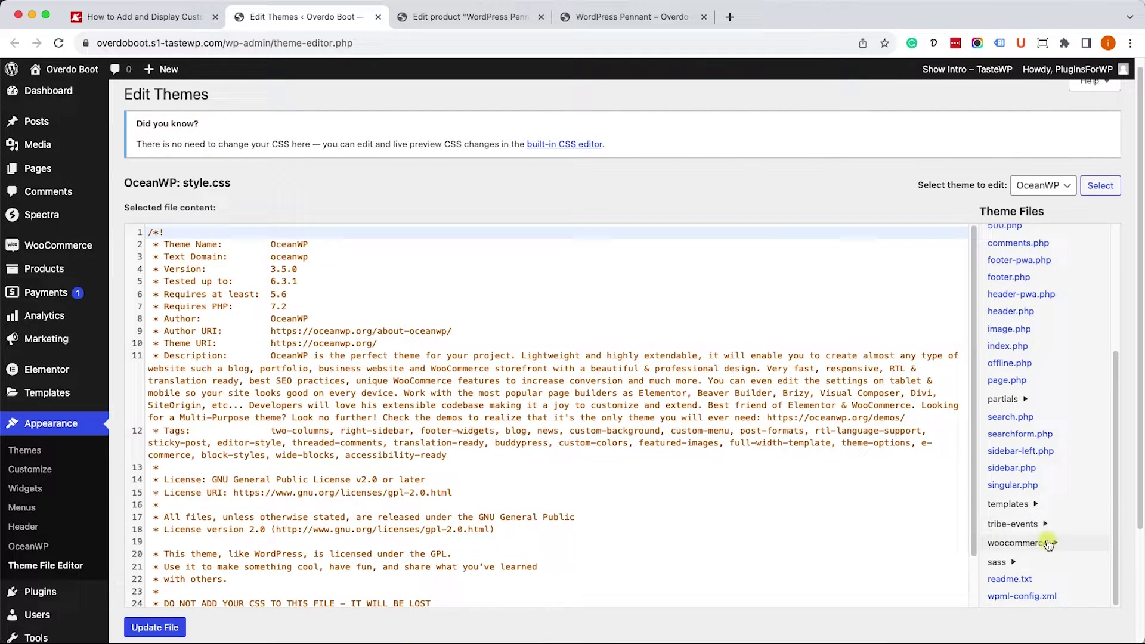
{"action": "left_click", "coordinate": [1048, 544]}
{"action": "scroll", "coordinate": [1048, 544], "scroll_direction": "down", "scroll_amount": 3}
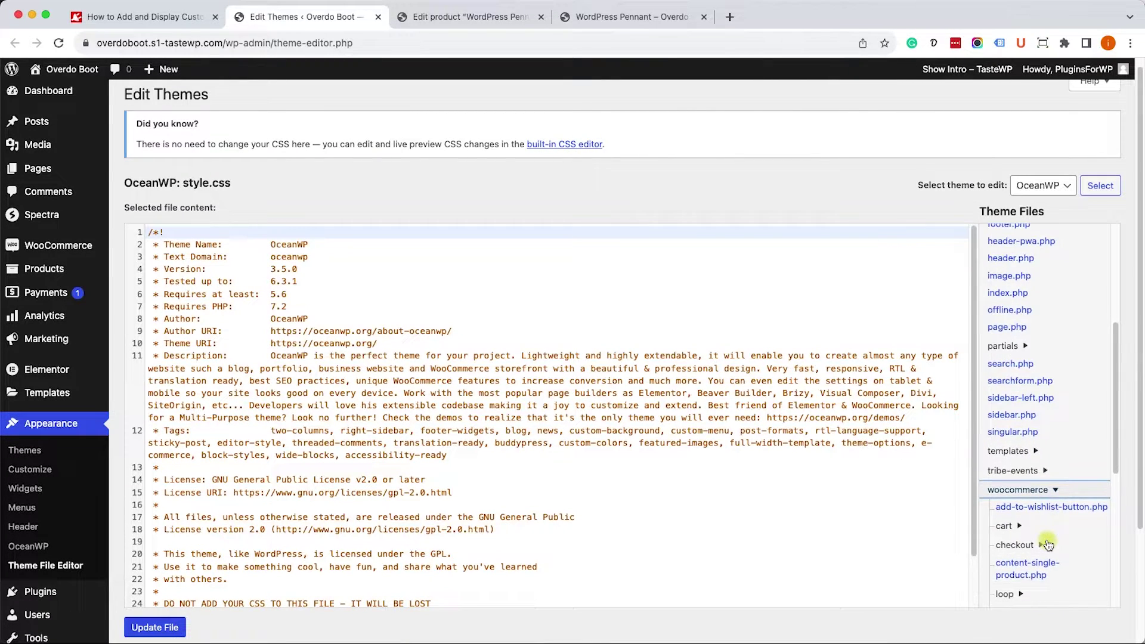
{"action": "scroll", "coordinate": [1049, 544], "scroll_direction": "down", "scroll_amount": 2}
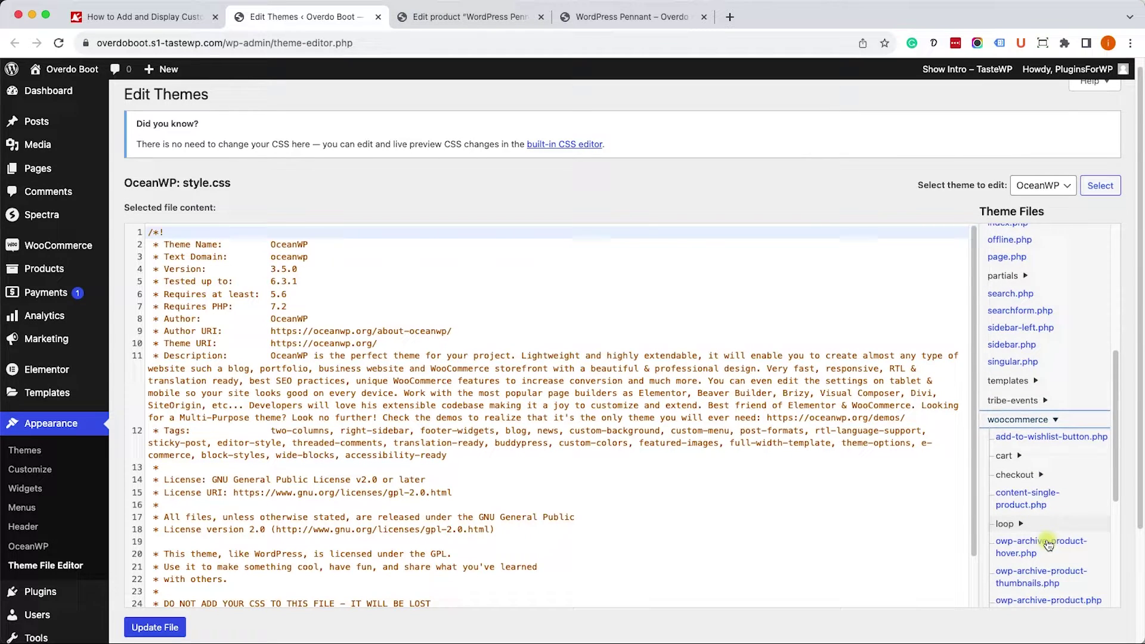
{"action": "scroll", "coordinate": [1056, 542], "scroll_direction": "down", "scroll_amount": 1}
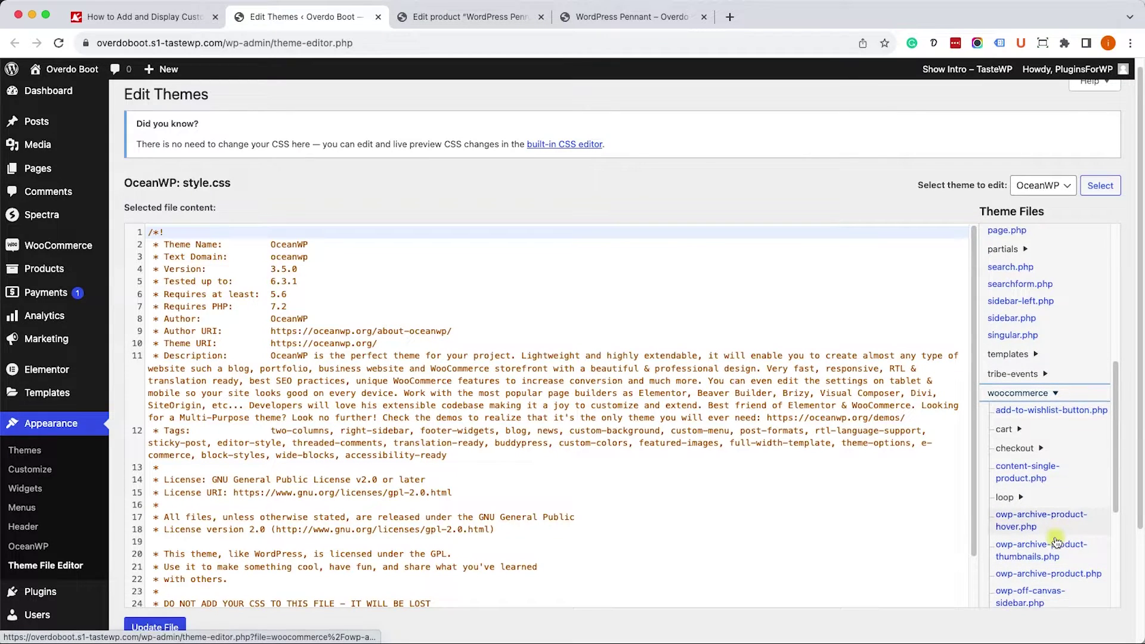
- Open content-single-product.php and locate the product summary block
{"action": "left_click", "coordinate": [1057, 462]}
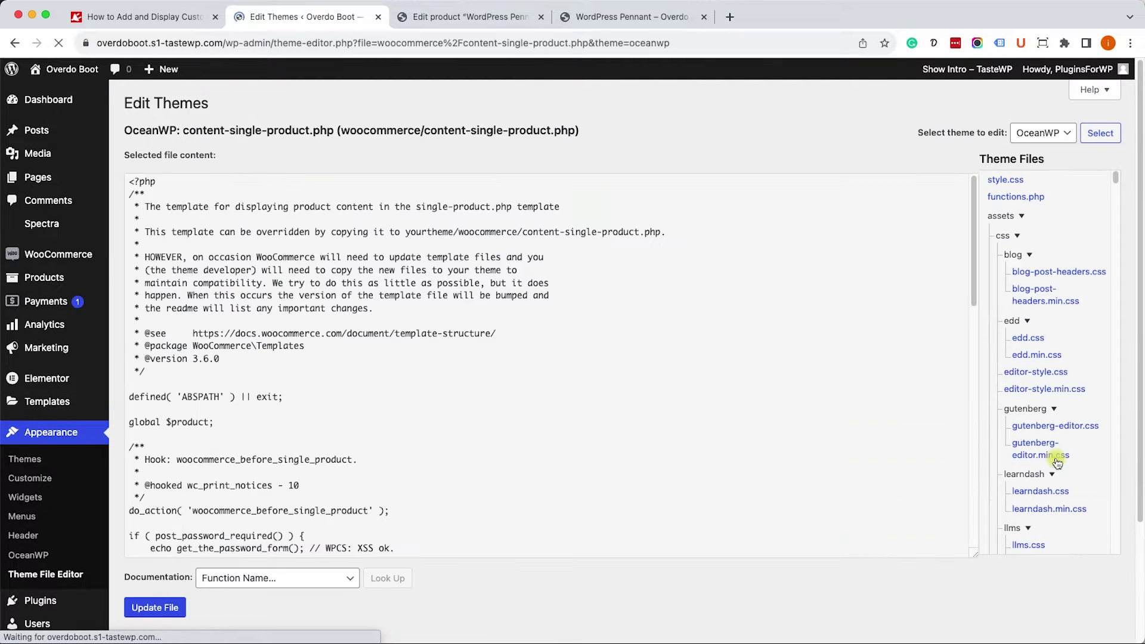
{"action": "scroll", "coordinate": [477, 502], "scroll_direction": "down", "scroll_amount": 5}
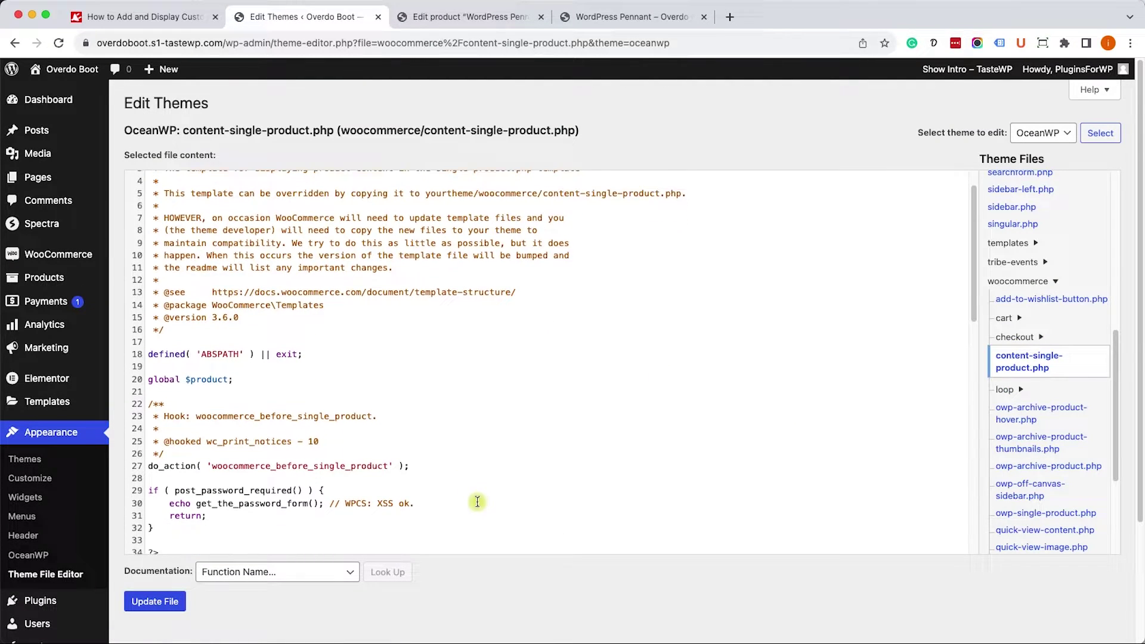
{"action": "scroll", "coordinate": [477, 502], "scroll_direction": "down", "scroll_amount": 2}
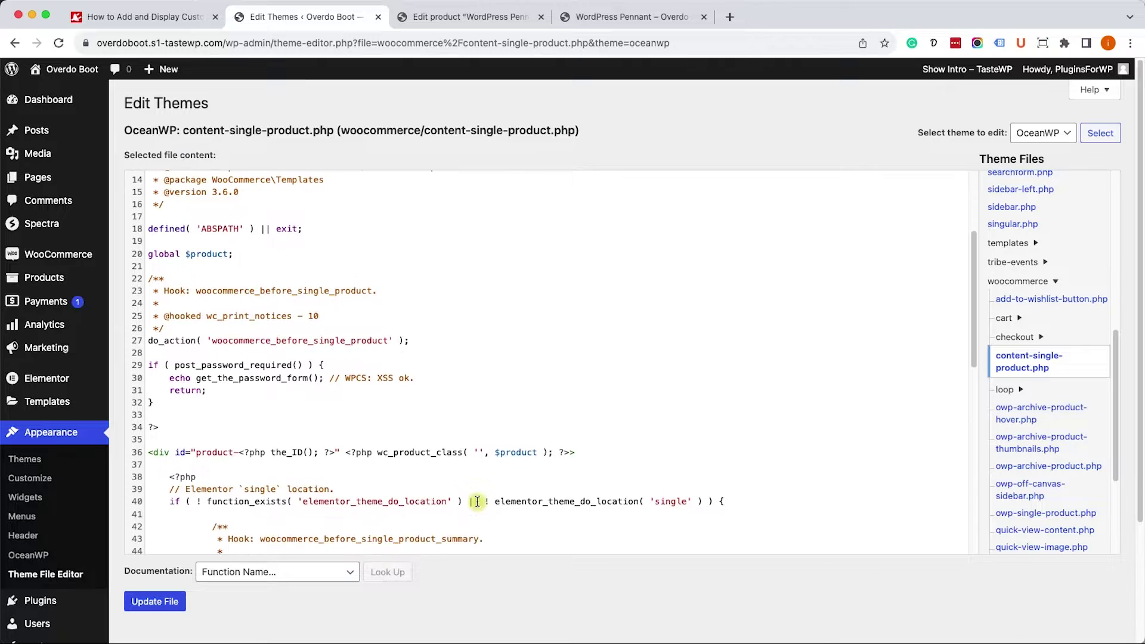
{"action": "scroll", "coordinate": [478, 500], "scroll_direction": "down", "scroll_amount": 2}
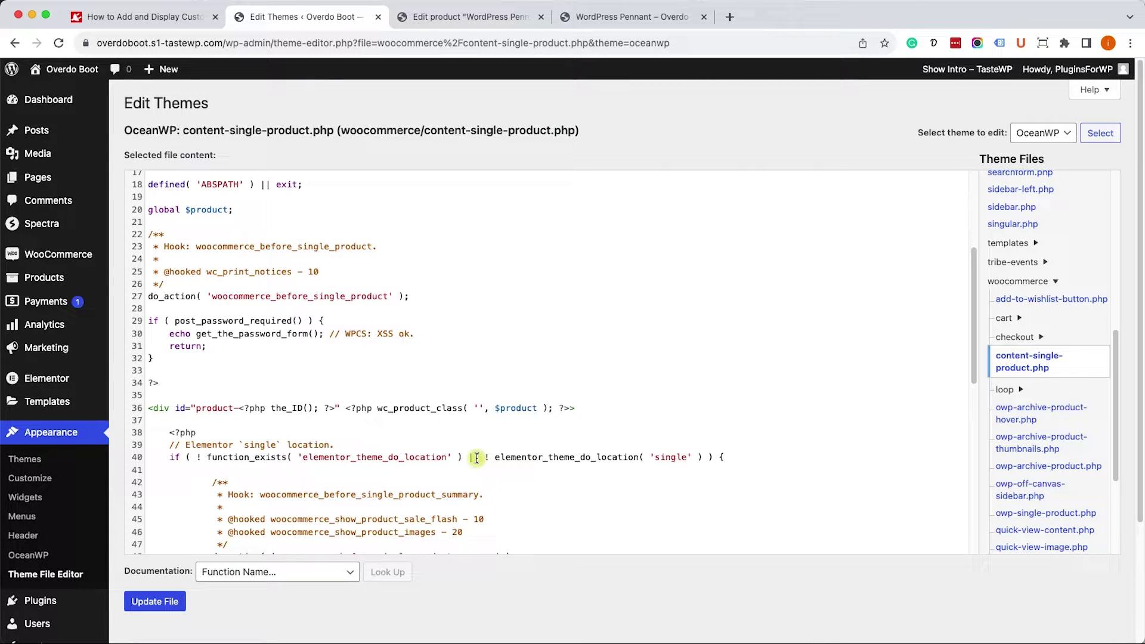
{"action": "scroll", "coordinate": [480, 450], "scroll_direction": "down", "scroll_amount": 3}
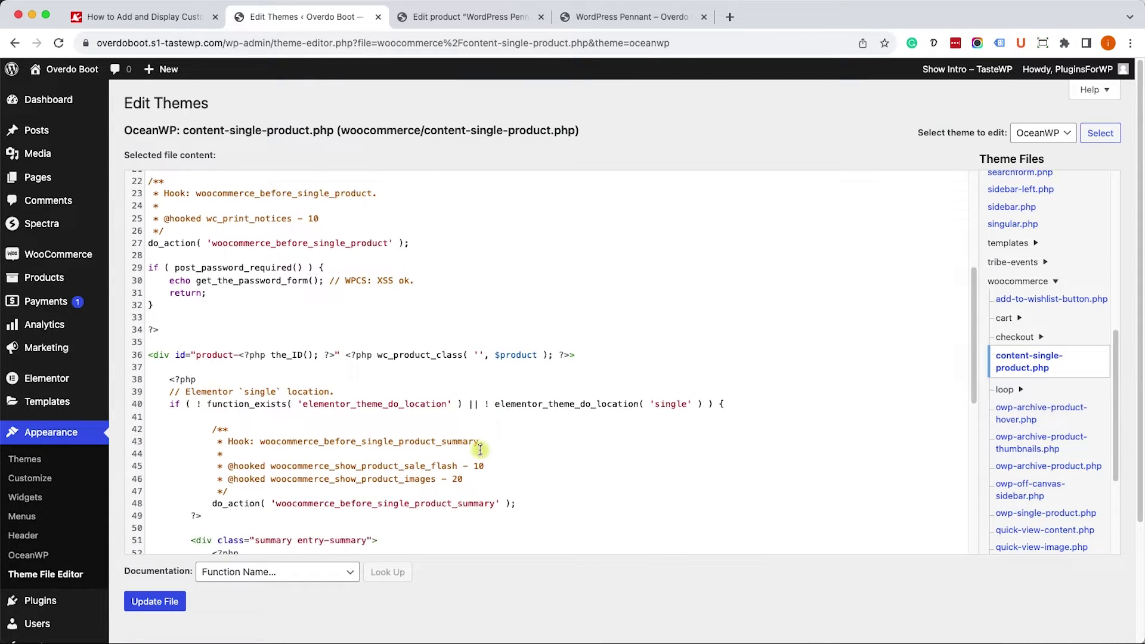
{"action": "scroll", "coordinate": [480, 451], "scroll_direction": "down", "scroll_amount": 8}
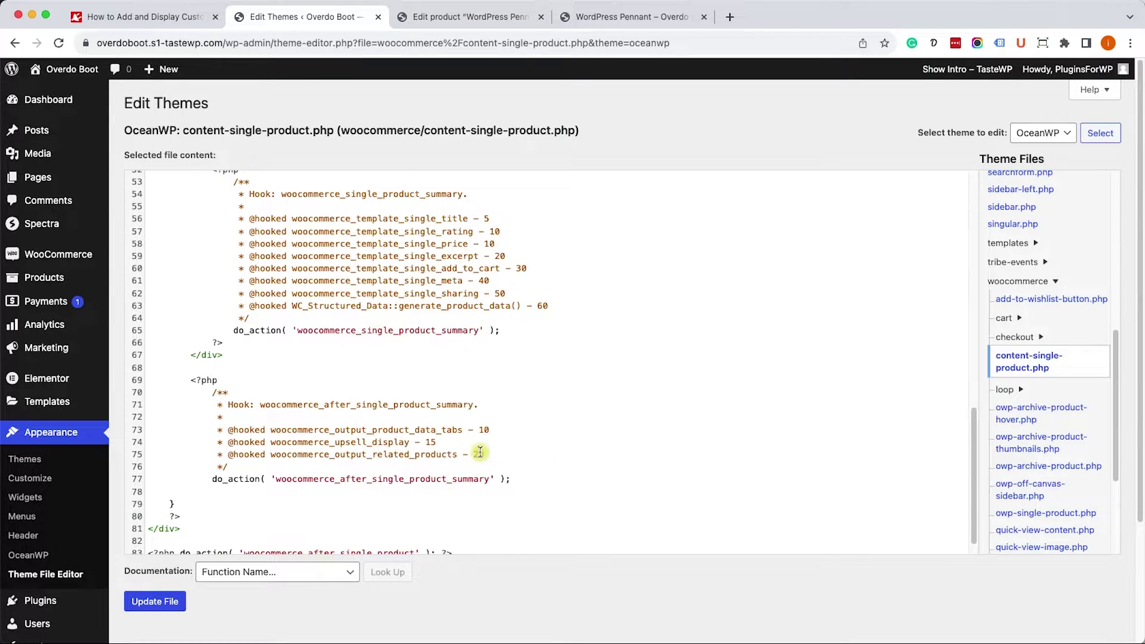
{"action": "scroll", "coordinate": [480, 453], "scroll_direction": "down", "scroll_amount": 1}
{"action": "scroll", "coordinate": [480, 452], "scroll_direction": "up", "scroll_amount": 2}
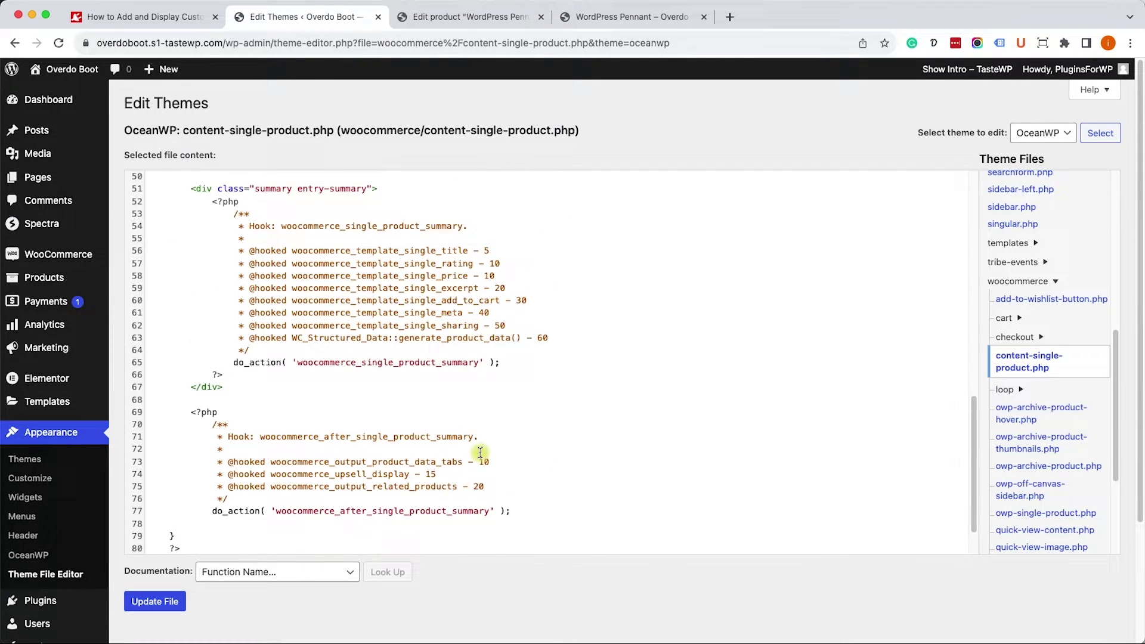
{"action": "scroll", "coordinate": [480, 452], "scroll_direction": "up", "scroll_amount": 2}
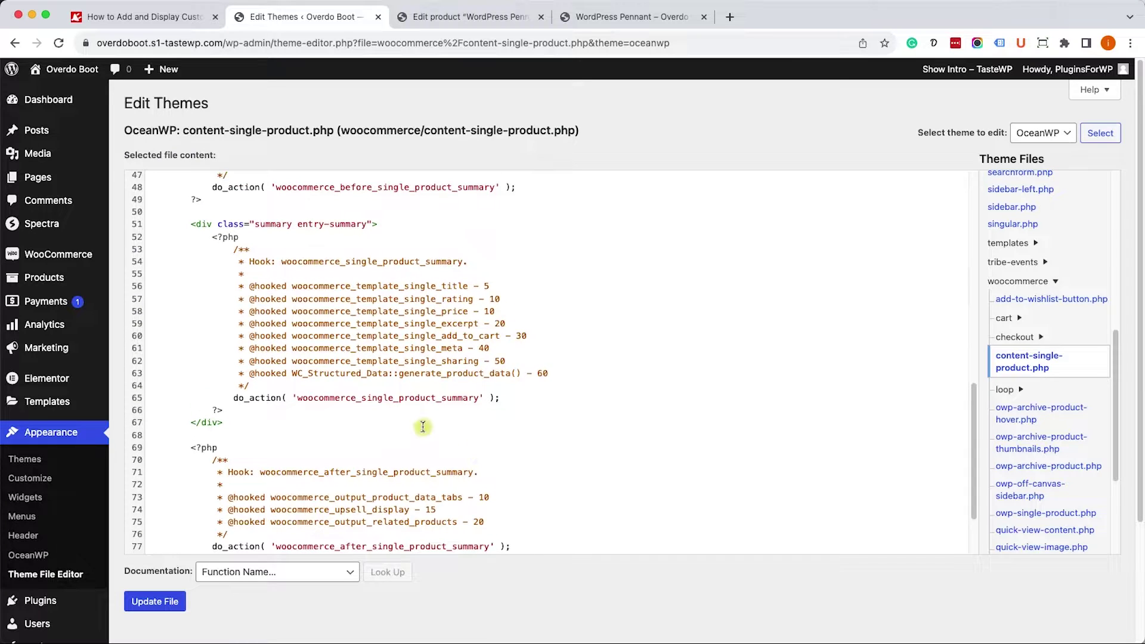
{"action": "left_click", "coordinate": [201, 422]}
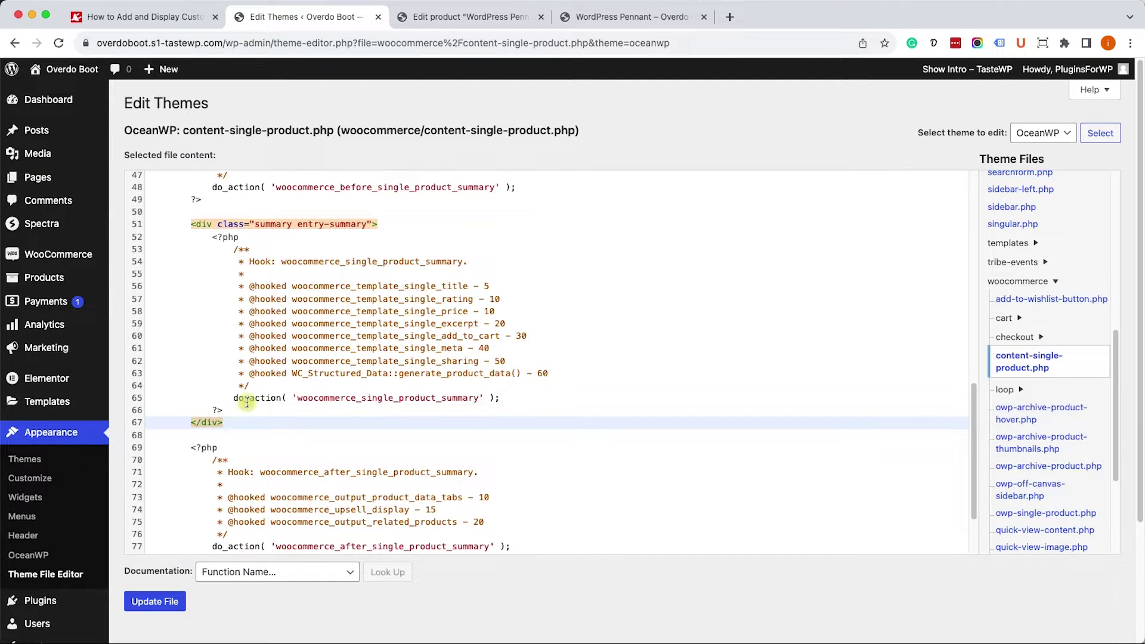
{"action": "scroll", "coordinate": [245, 396], "scroll_direction": "up", "scroll_amount": 5}
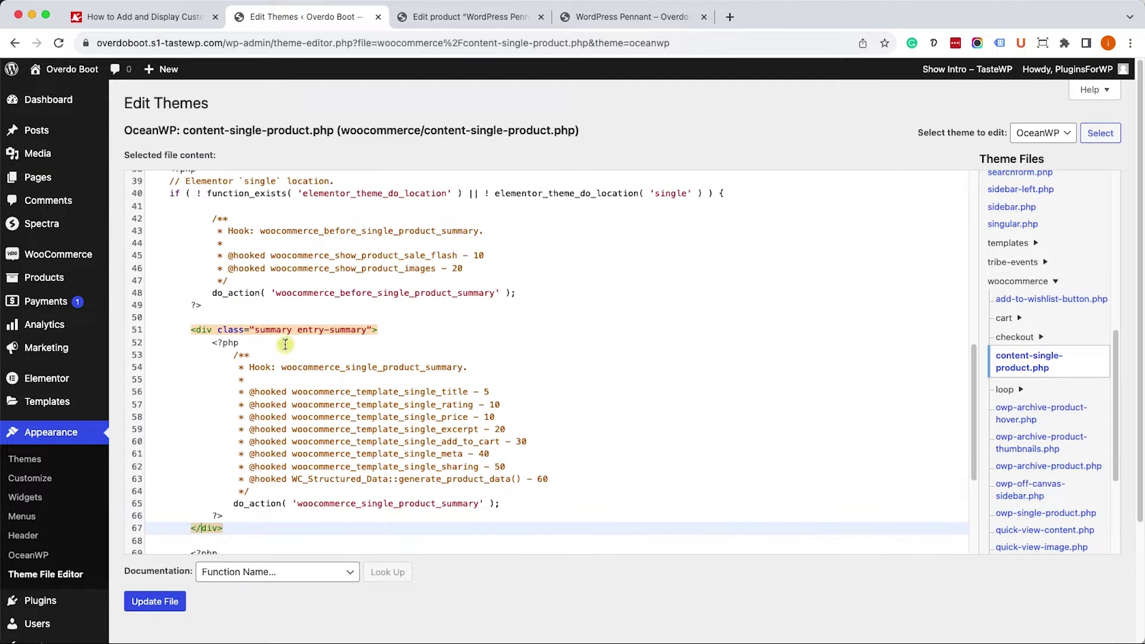
- Paste the get_post_meta snippet after the summary opening tag, using key 'hang method', and update the file
{"action": "left_click", "coordinate": [404, 331]}
{"action": "key", "text": "Return"}
{"action": "key", "text": "Return"}
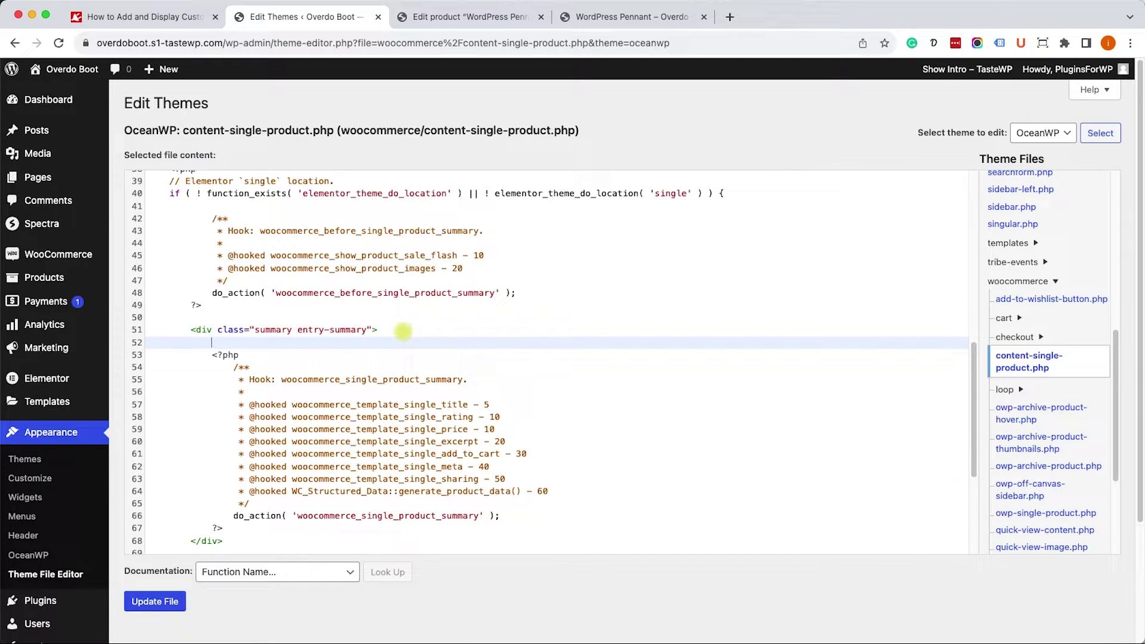
{"action": "type", "text": "<?php echo get_post_meta($post->ID, 'key', true); ?>"}
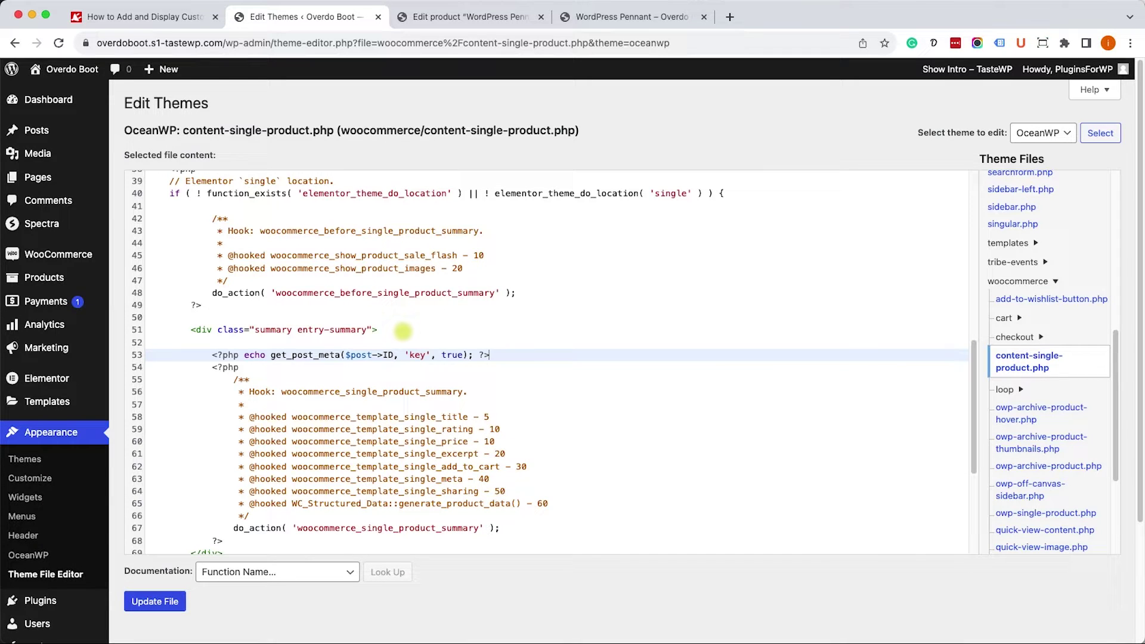
{"action": "double_click", "coordinate": [415, 355]}
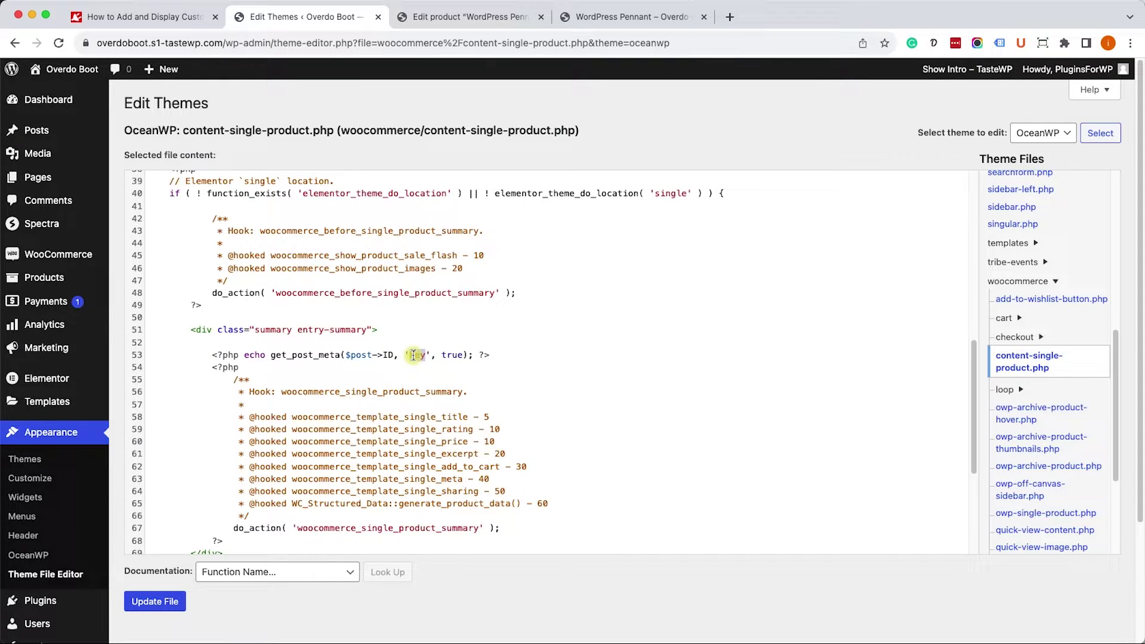
{"action": "double_click", "coordinate": [416, 355]}
{"action": "type", "text": "ra"}
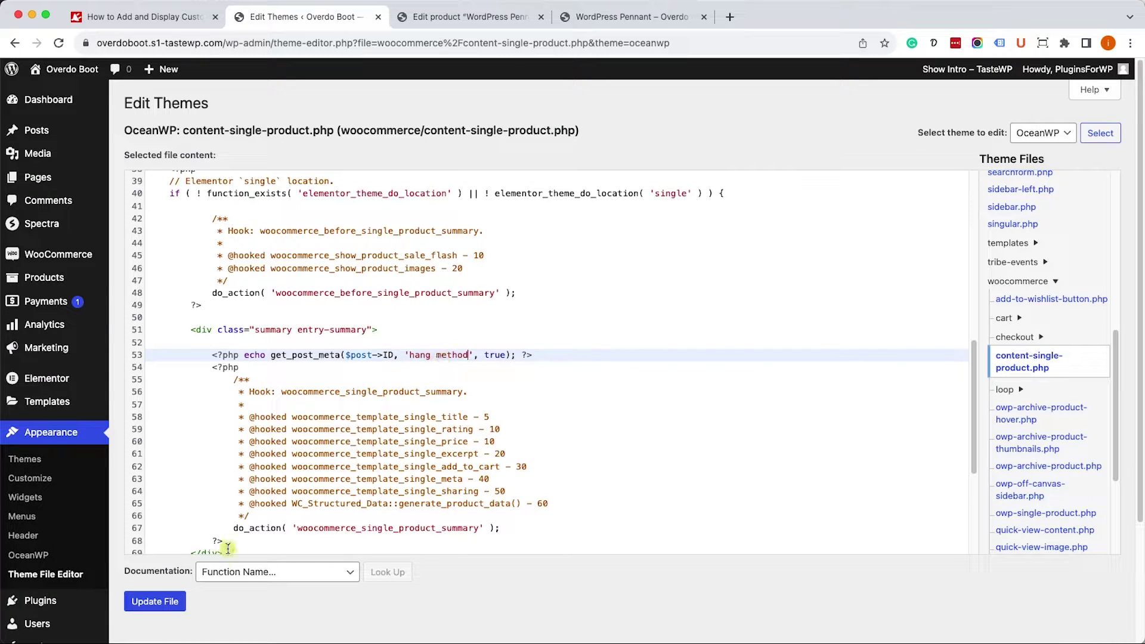
{"action": "left_click", "coordinate": [179, 605]}
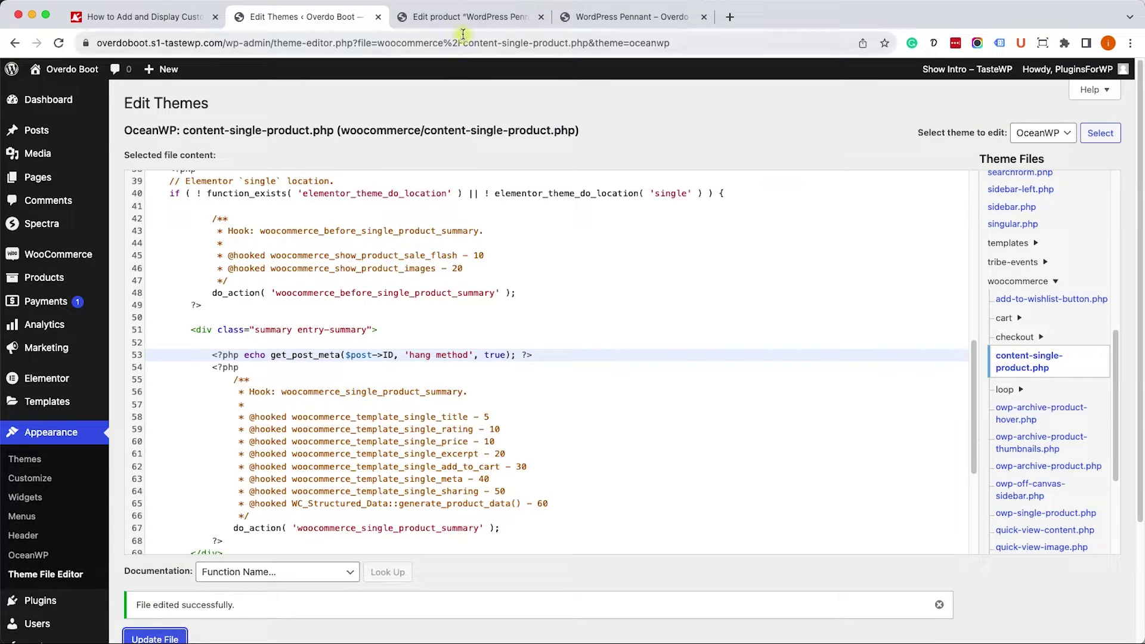
- Reload the WordPress Pennant page and confirm 'Nails' now shows above the product title
{"action": "left_click", "coordinate": [582, 16]}
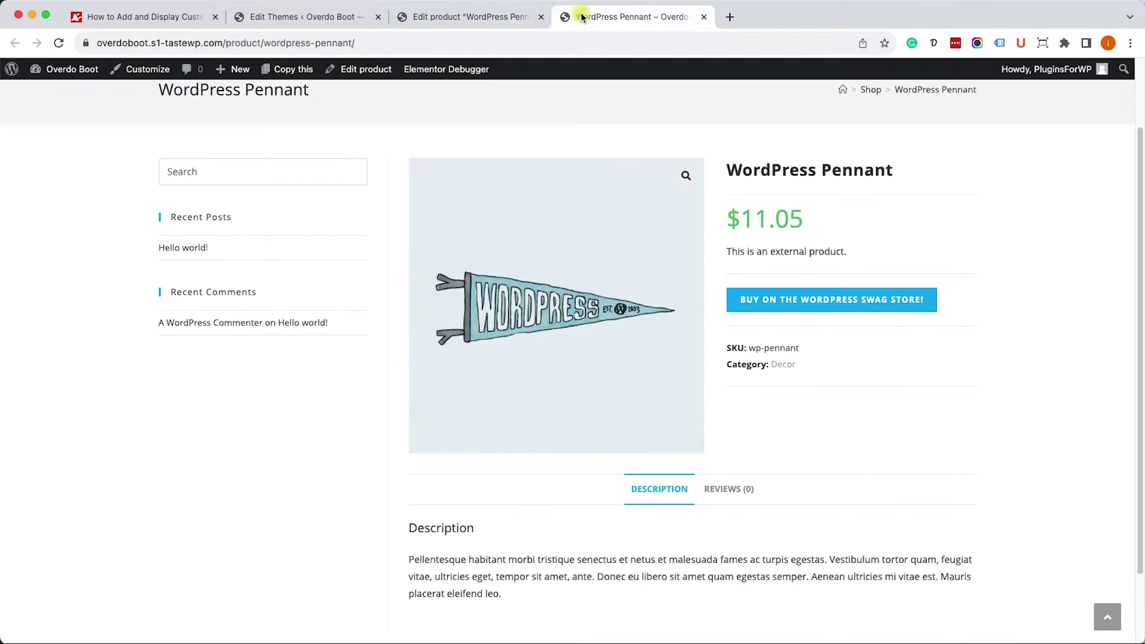
{"action": "left_click", "coordinate": [53, 46]}
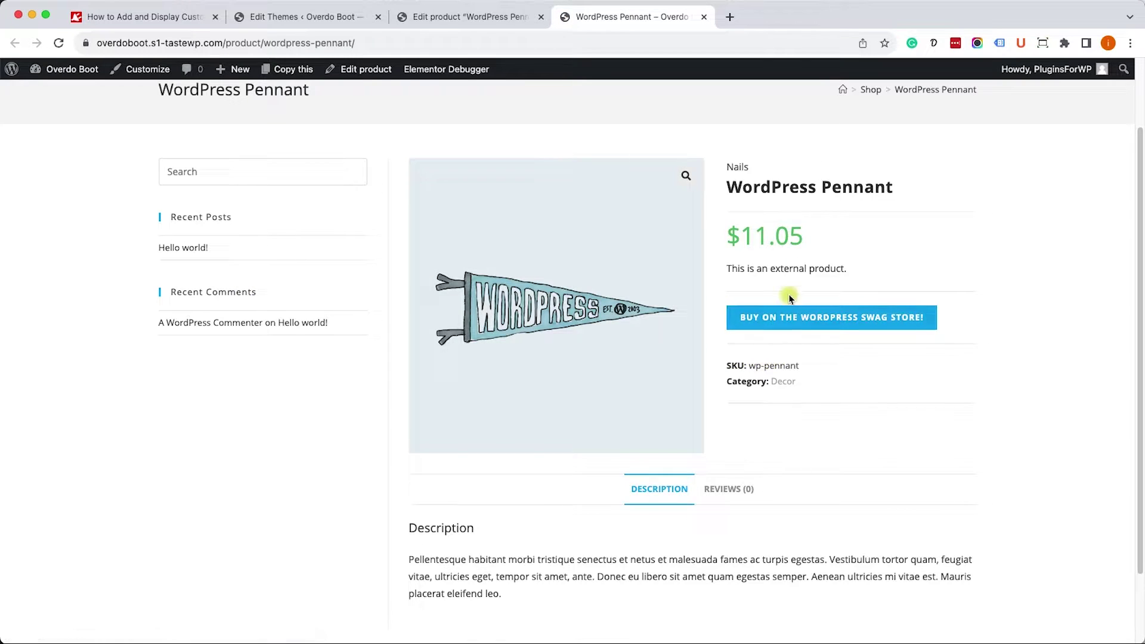
{"action": "left_click_drag", "start_coordinate": [775, 252], "coordinate": [734, 252]}
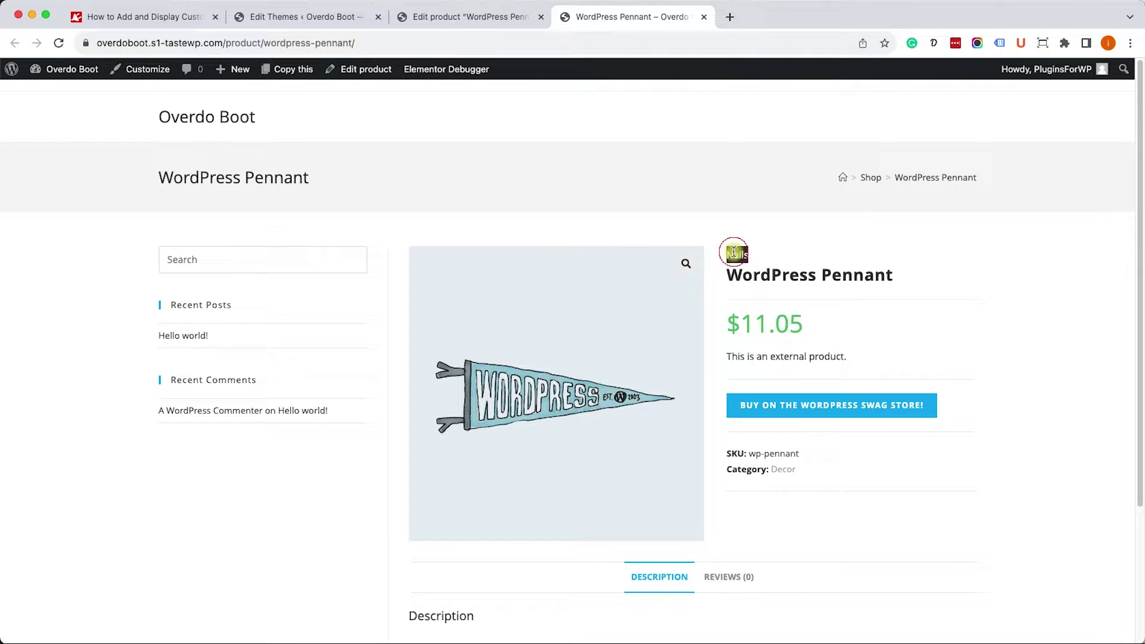
{"action": "left_click", "coordinate": [730, 251]}
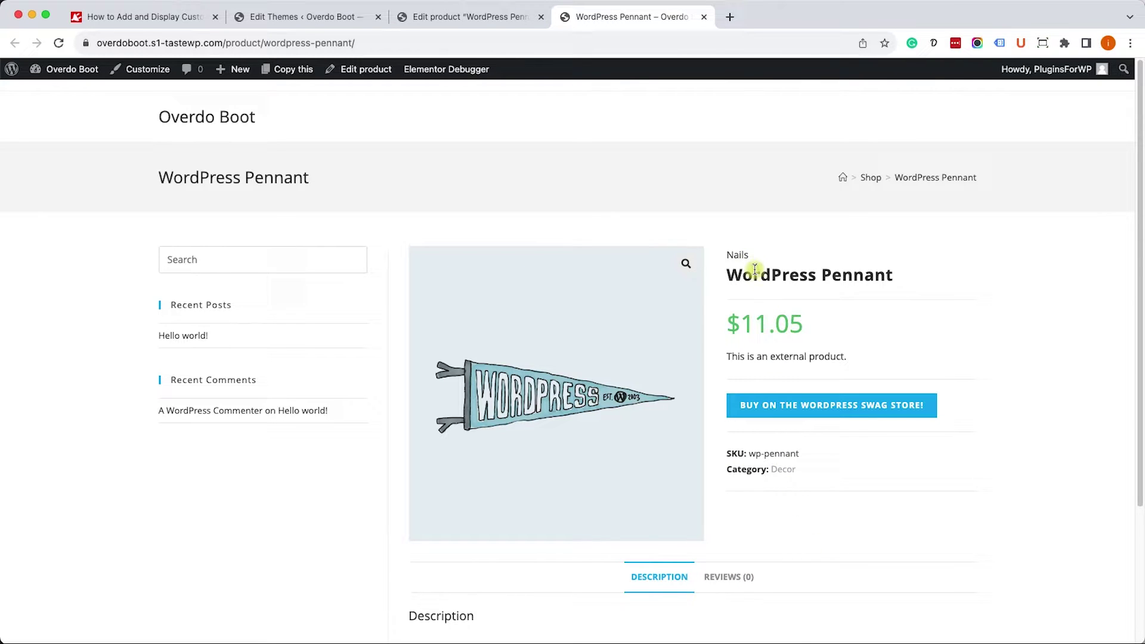
{"action": "double_click", "coordinate": [743, 253]}
{"action": "left_click", "coordinate": [735, 254]}
- Wrap the line 53 hang method output in a '<p>Hang with:' paragraph and save the template
{"action": "left_click", "coordinate": [328, 16]}
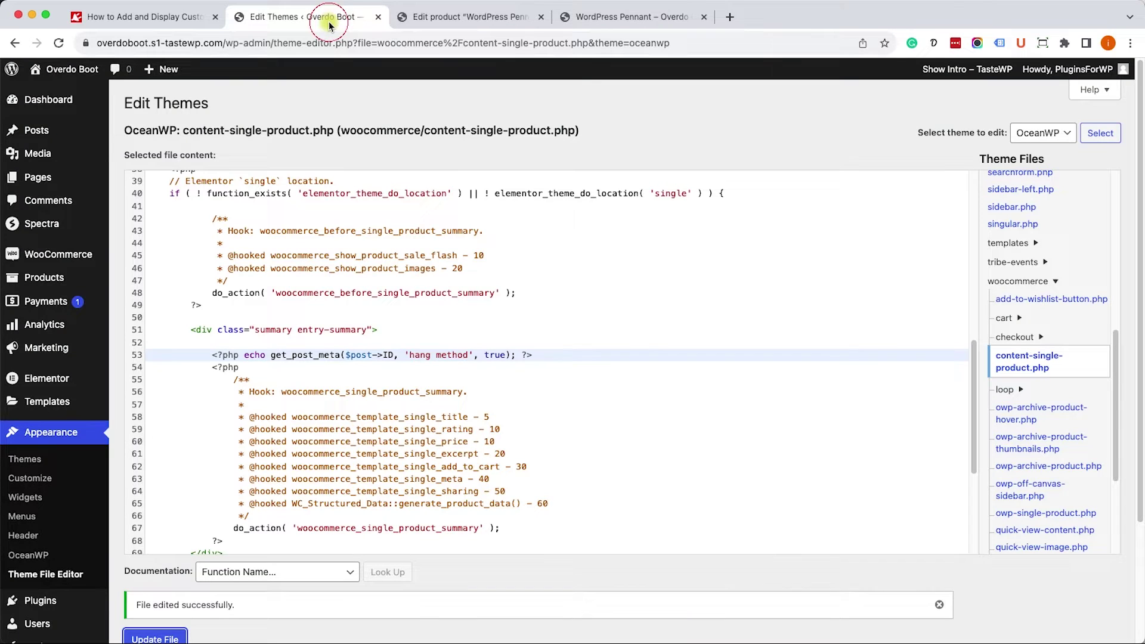
{"action": "left_click", "coordinate": [217, 352]}
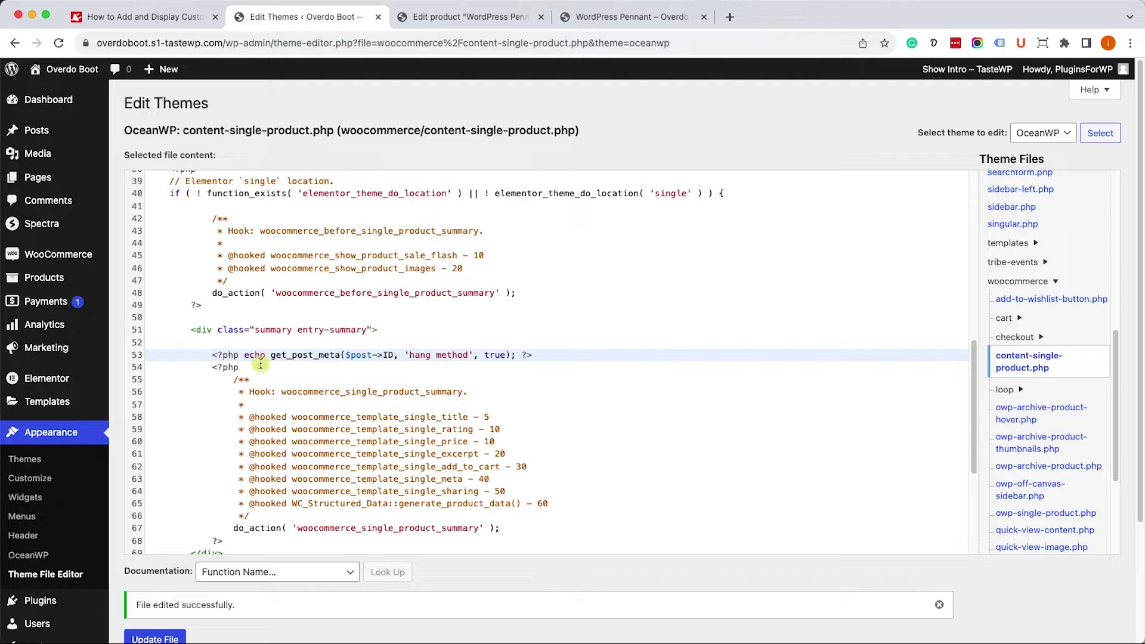
{"action": "type", "text": "<p>"}
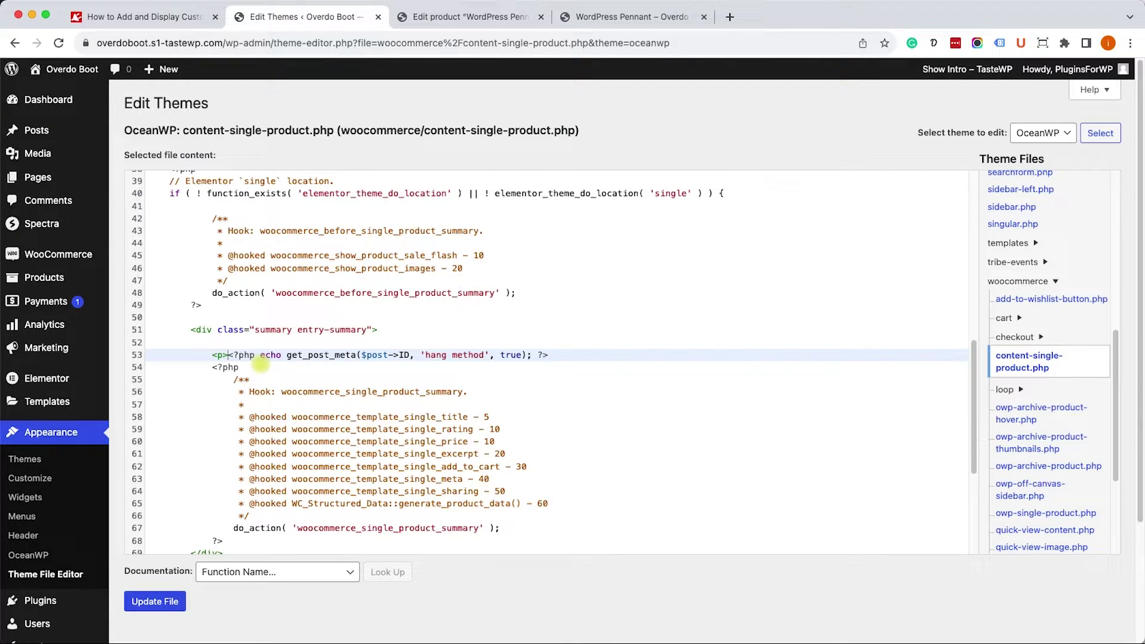
{"action": "type", "text": "Hang "}
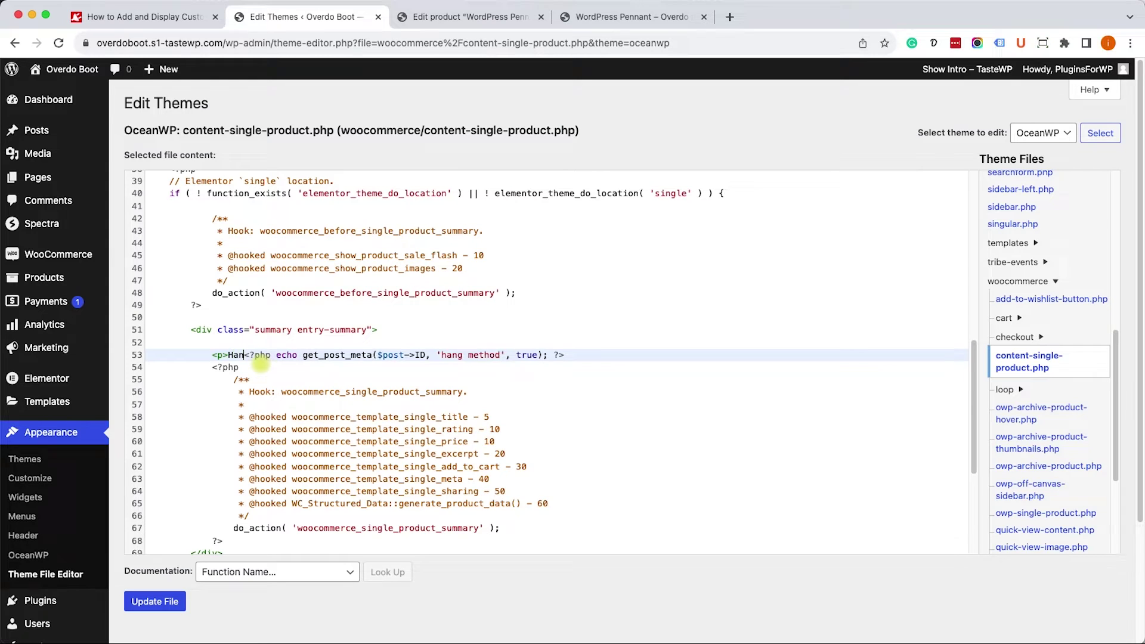
{"action": "type", "text": "with"}
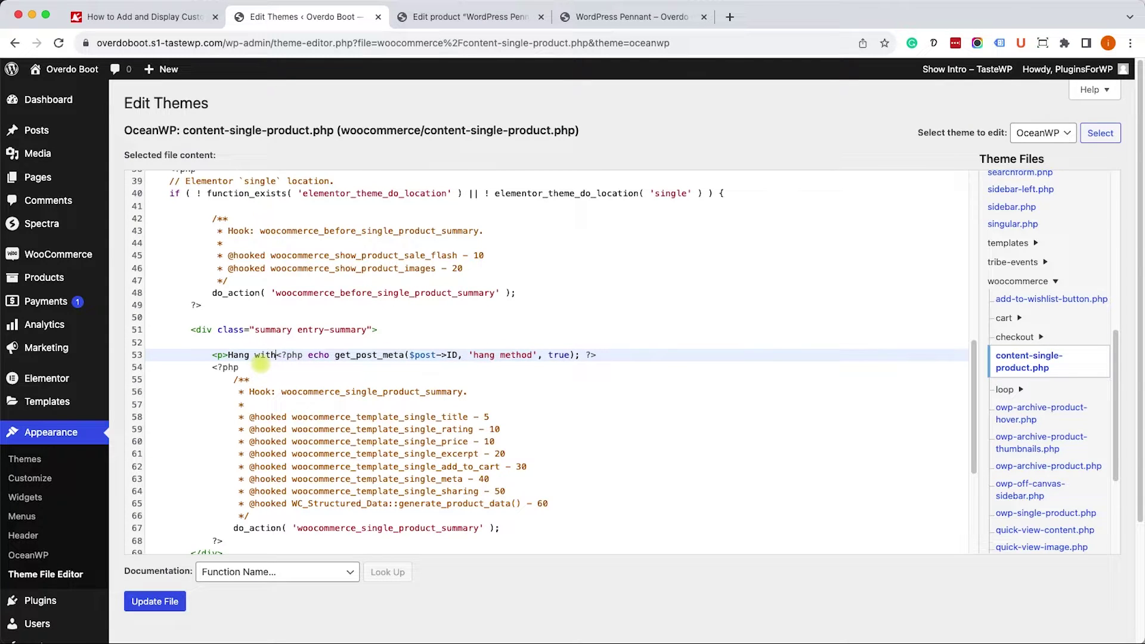
{"action": "type", "text": ":"}
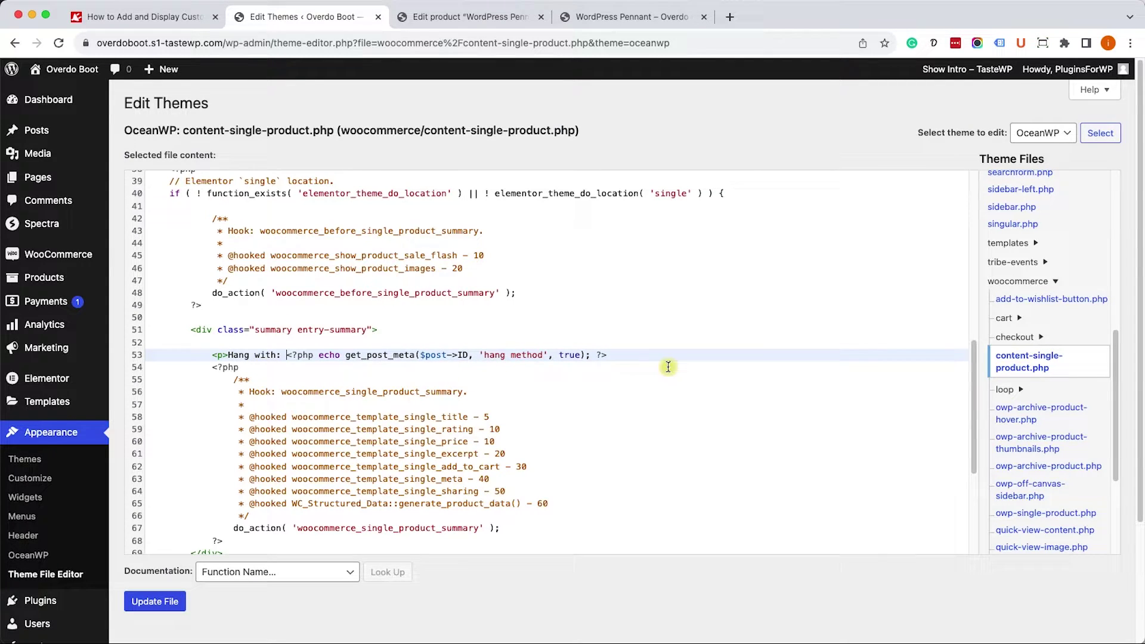
{"action": "left_click", "coordinate": [650, 356]}
{"action": "type", "text": "<>"}
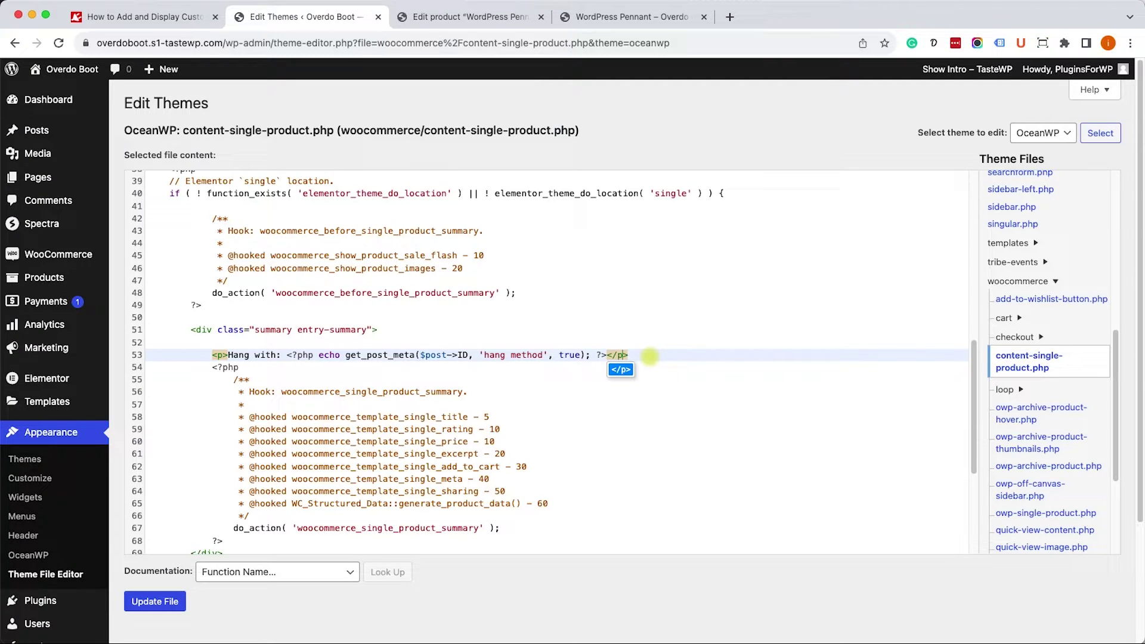
{"action": "left_click", "coordinate": [831, 379]}
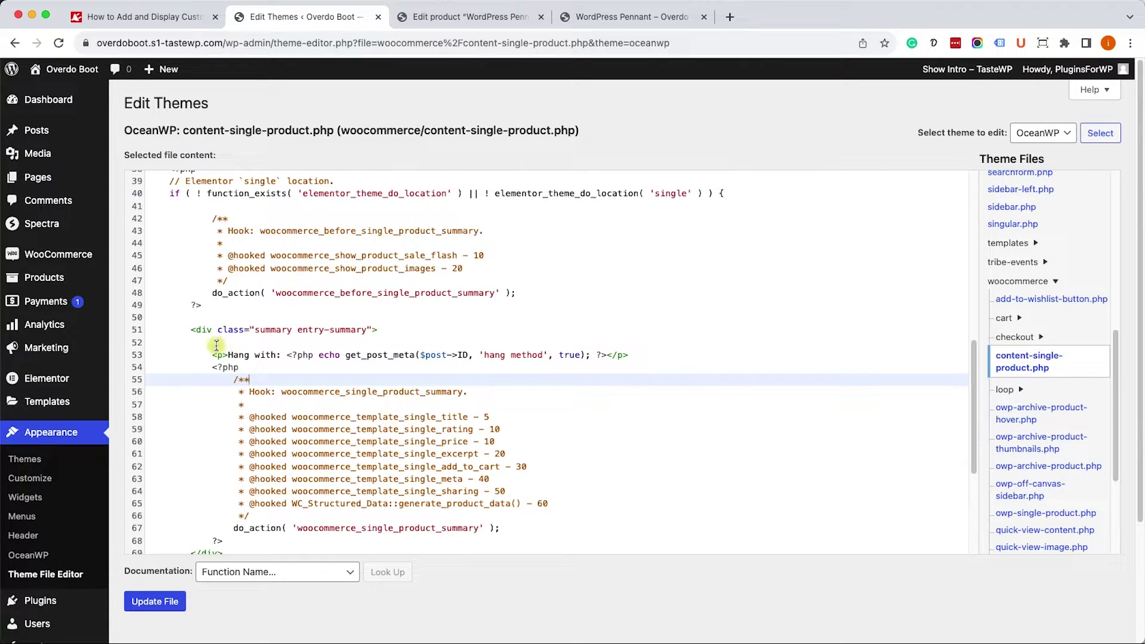
{"action": "left_click", "coordinate": [171, 604]}
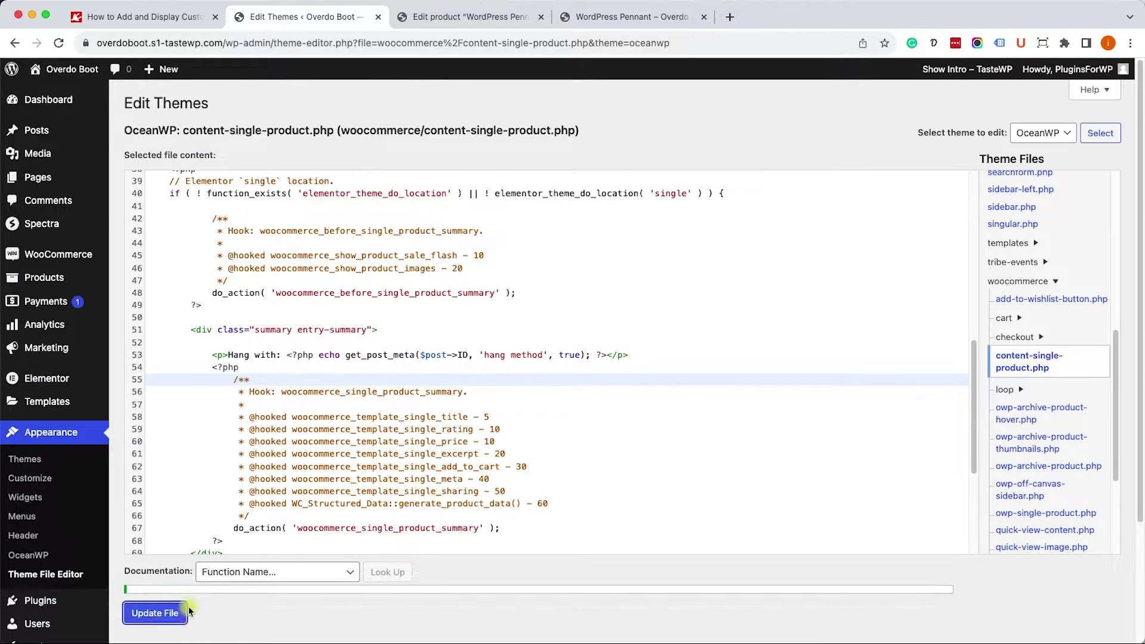
- Reload the WordPress Pennant product page to check the 'Hang with:' label
{"action": "left_click", "coordinate": [573, 18]}
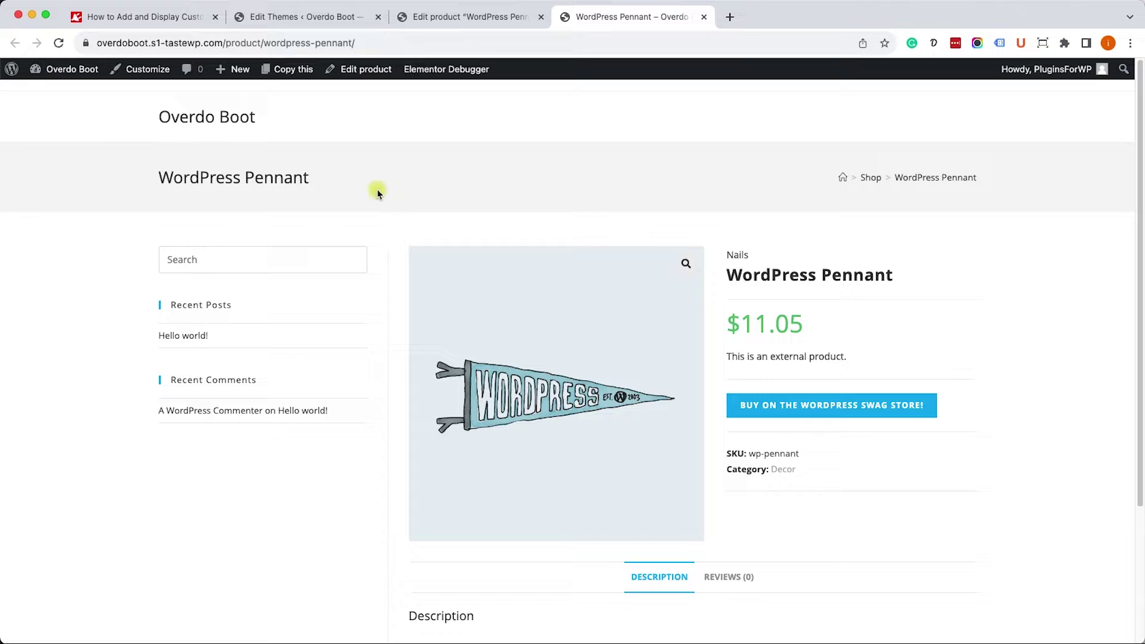
{"action": "left_click", "coordinate": [58, 43]}
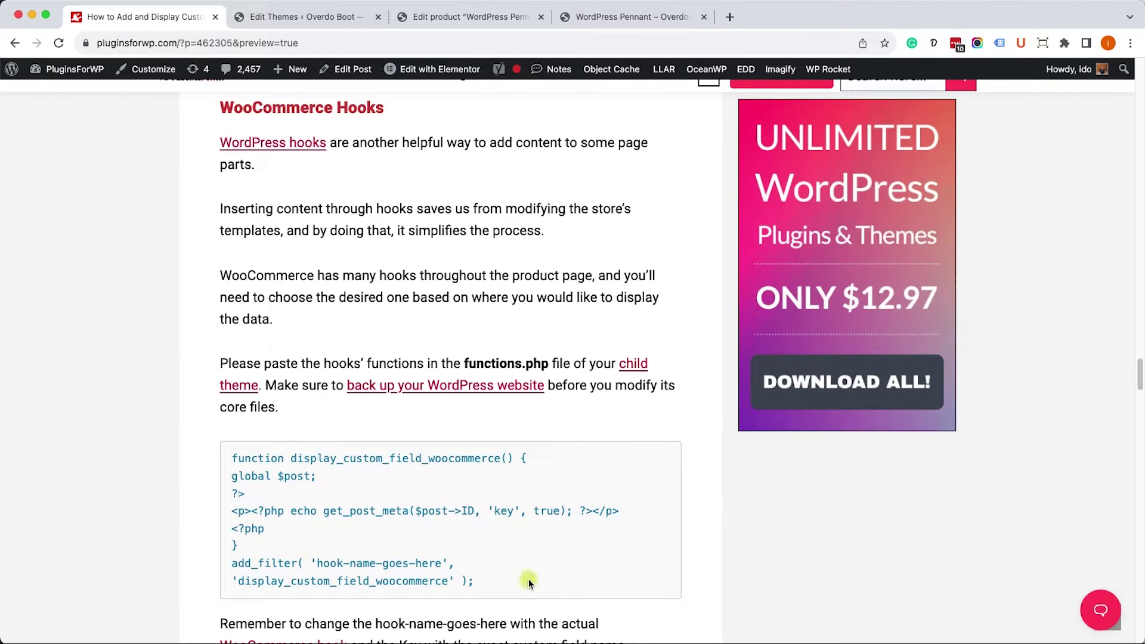
- Select the display_custom_field_woocommerce hook snippet and return to the theme file editor
{"action": "left_click_drag", "start_coordinate": [519, 580], "coordinate": [232, 462]}
{"action": "key", "text": "super+c"}
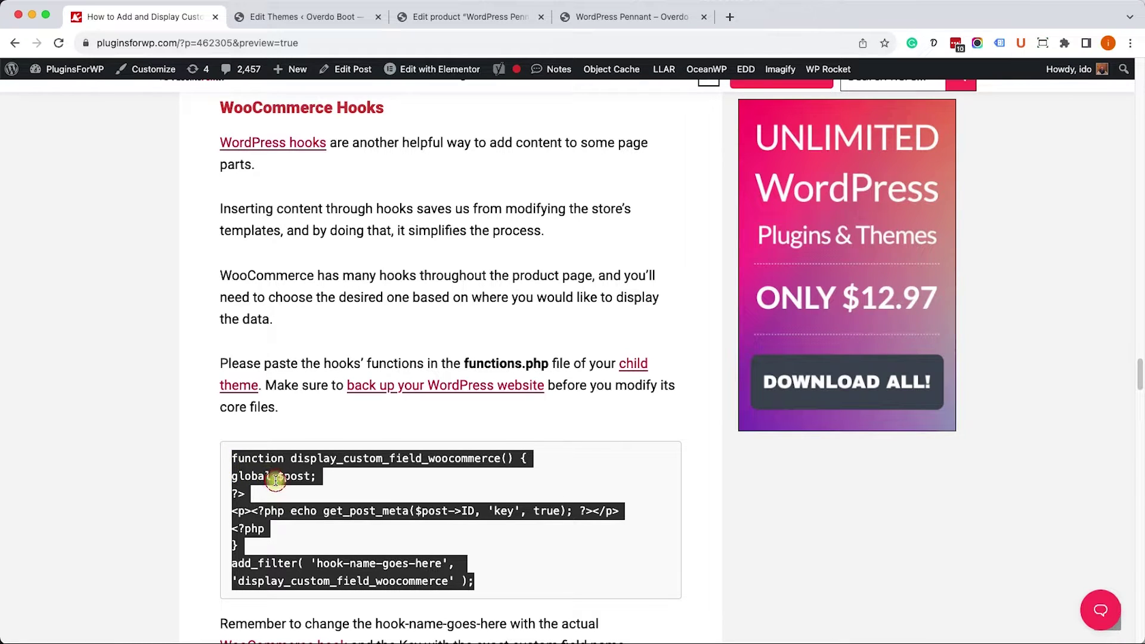
{"action": "left_click", "coordinate": [276, 478]}
{"action": "left_click", "coordinate": [295, 24]}
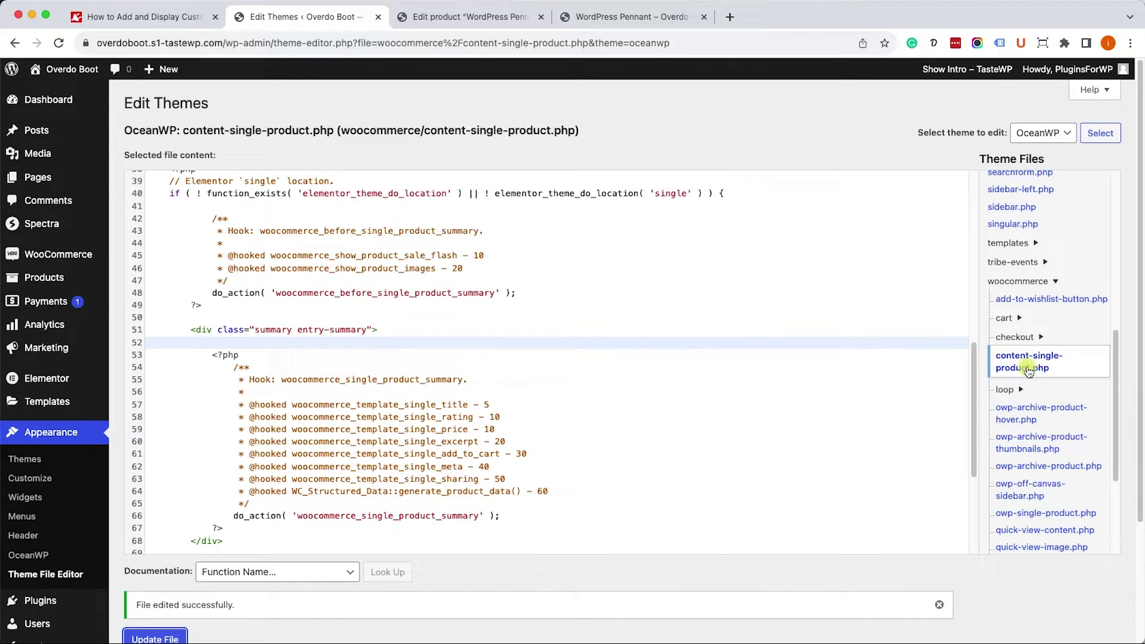
- Paste the copied display_custom_field_woocommerce snippet at the end of functions.php
{"action": "scroll", "coordinate": [1029, 370], "scroll_direction": "up", "scroll_amount": 10}
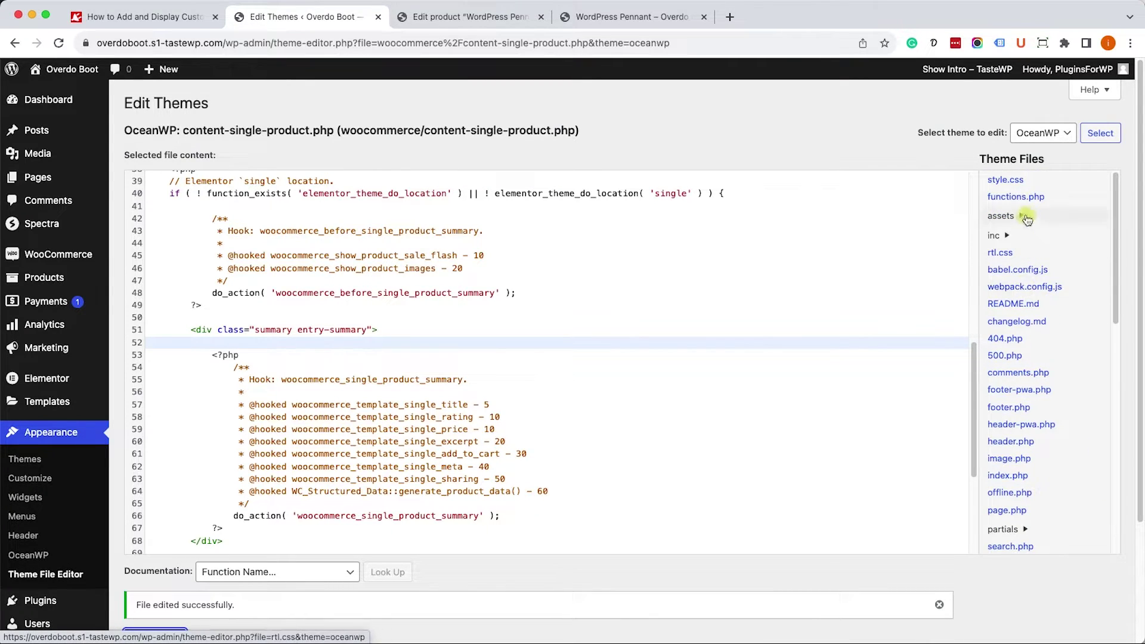
{"action": "left_click", "coordinate": [1028, 197]}
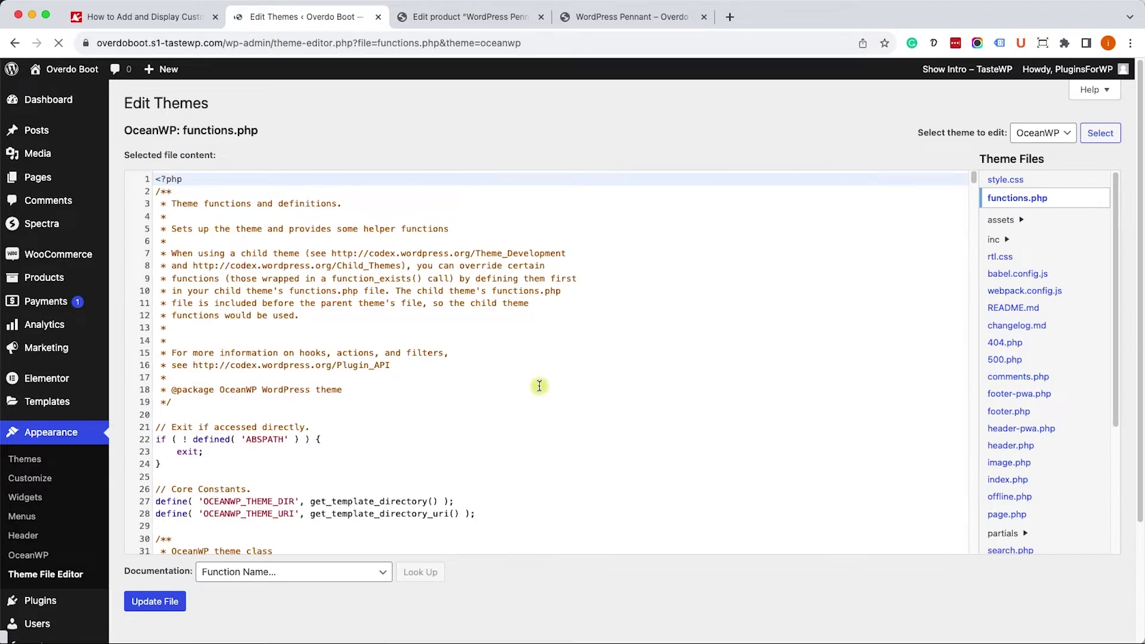
{"action": "scroll", "coordinate": [535, 391], "scroll_direction": "down", "scroll_amount": 20}
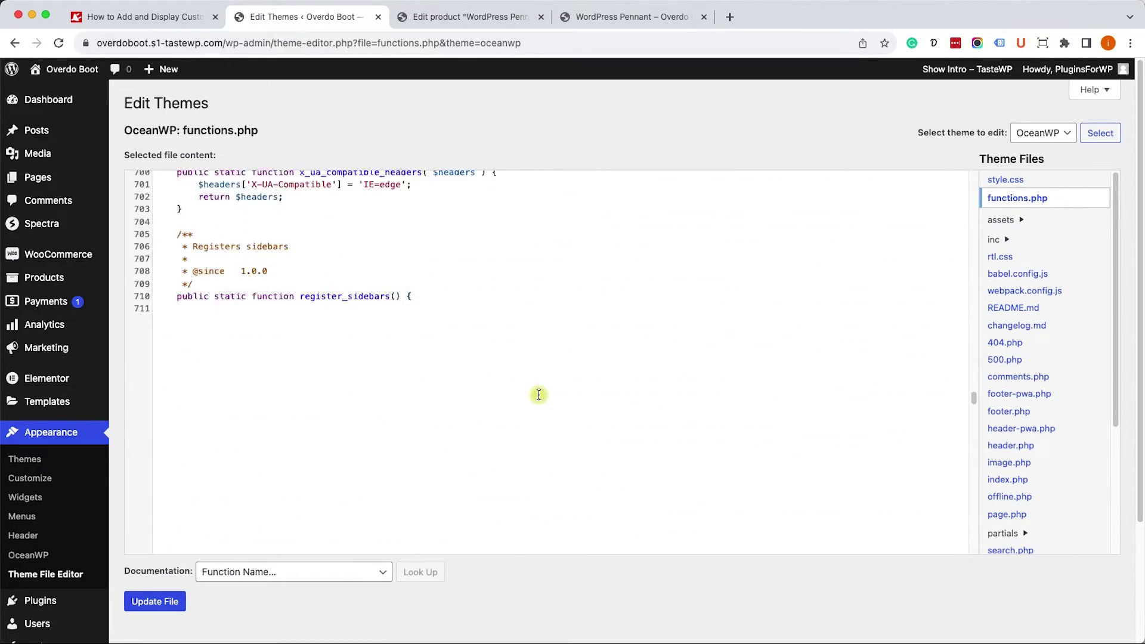
{"action": "scroll", "coordinate": [539, 394], "scroll_direction": "down", "scroll_amount": 10}
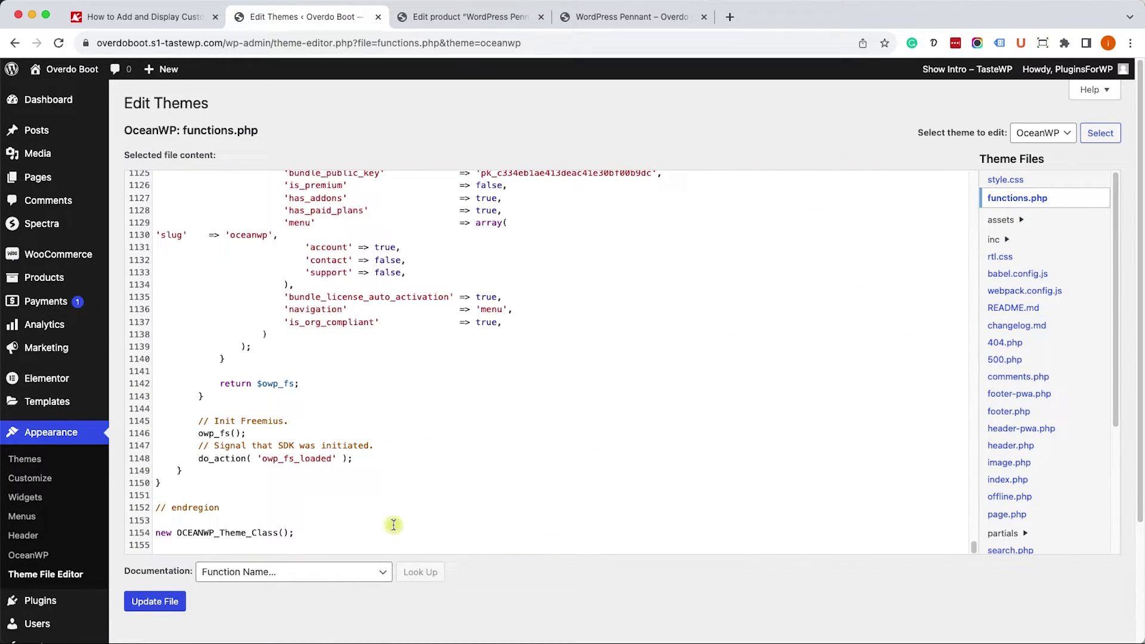
{"action": "left_click", "coordinate": [390, 545]}
{"action": "key", "text": "Return"}
{"action": "key", "text": "Return"}
{"action": "key", "text": "Return"}
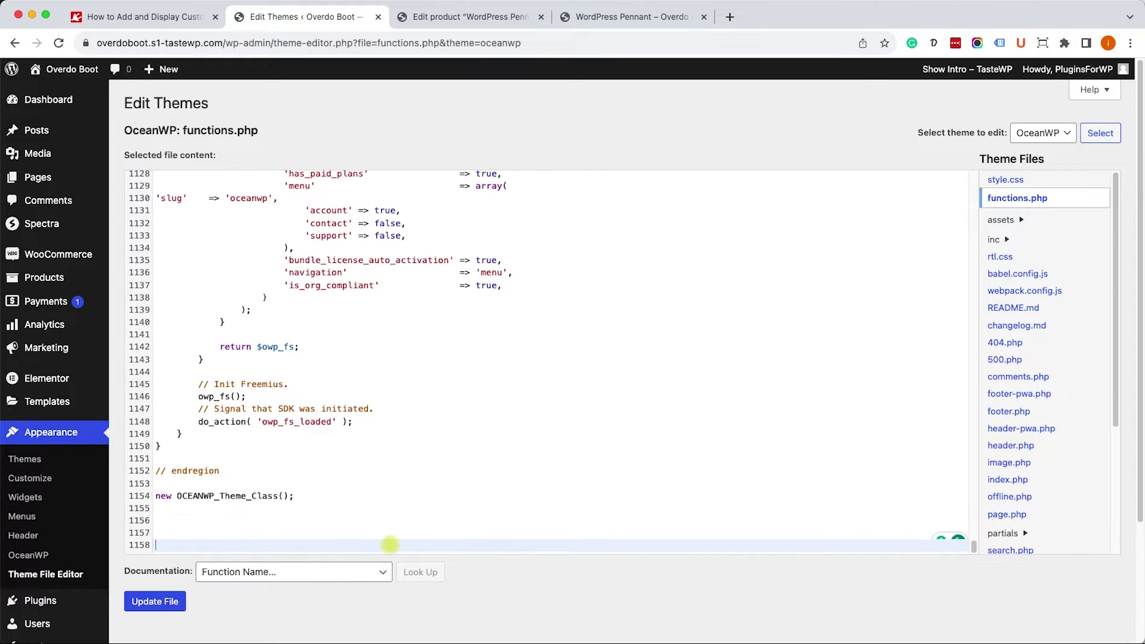
{"action": "key", "text": "super+v"}
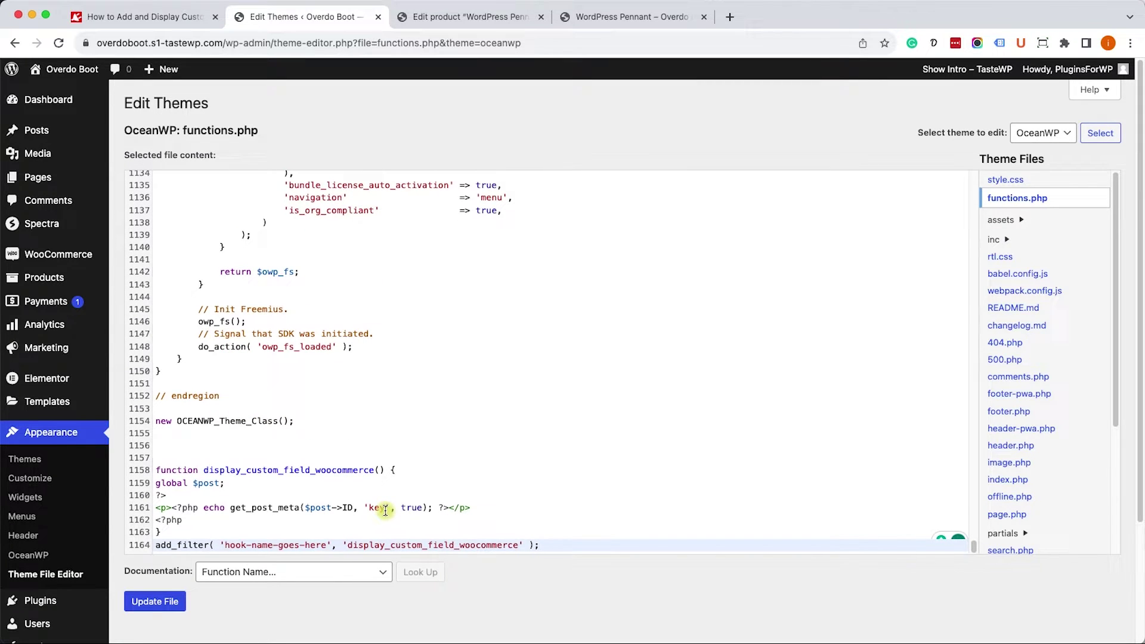
- Replace the snippet's placeholder 'key' with 'hang method'
{"action": "double_click", "coordinate": [379, 507]}
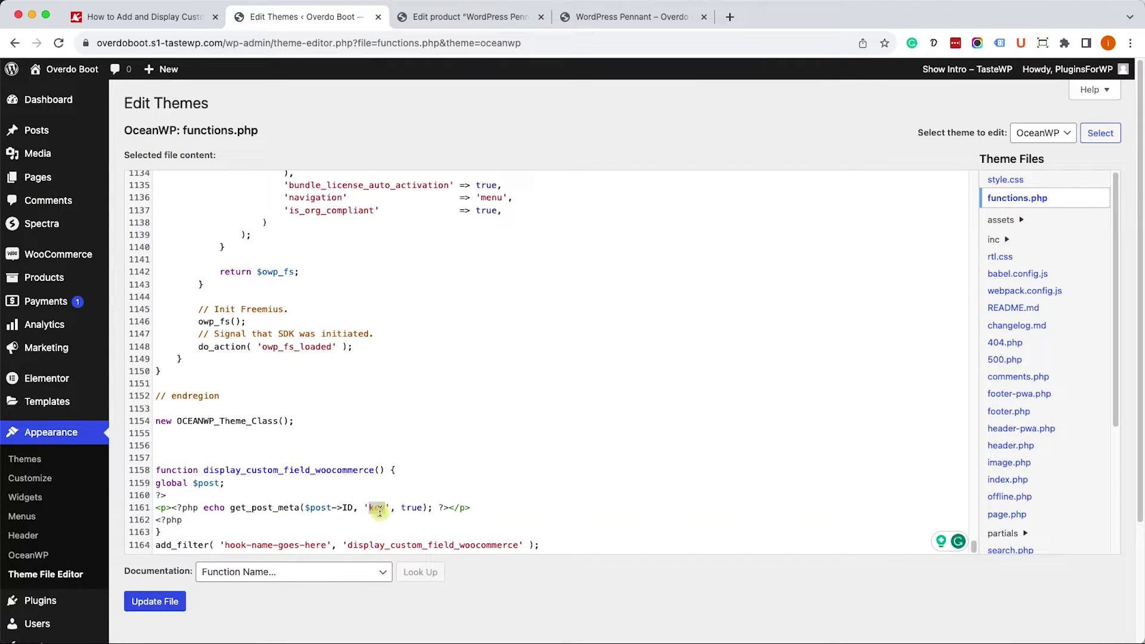
{"action": "type", "text": "hang me"}
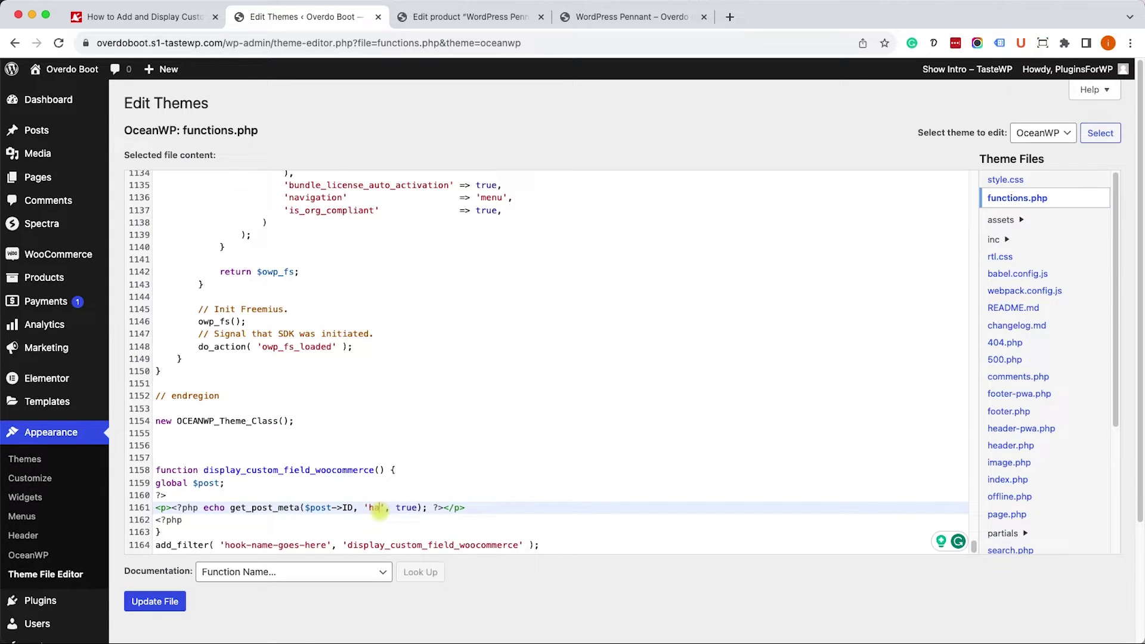
{"action": "type", "text": "thod"}
{"action": "key", "text": "BackSpace"}
{"action": "type", "text": "d"}
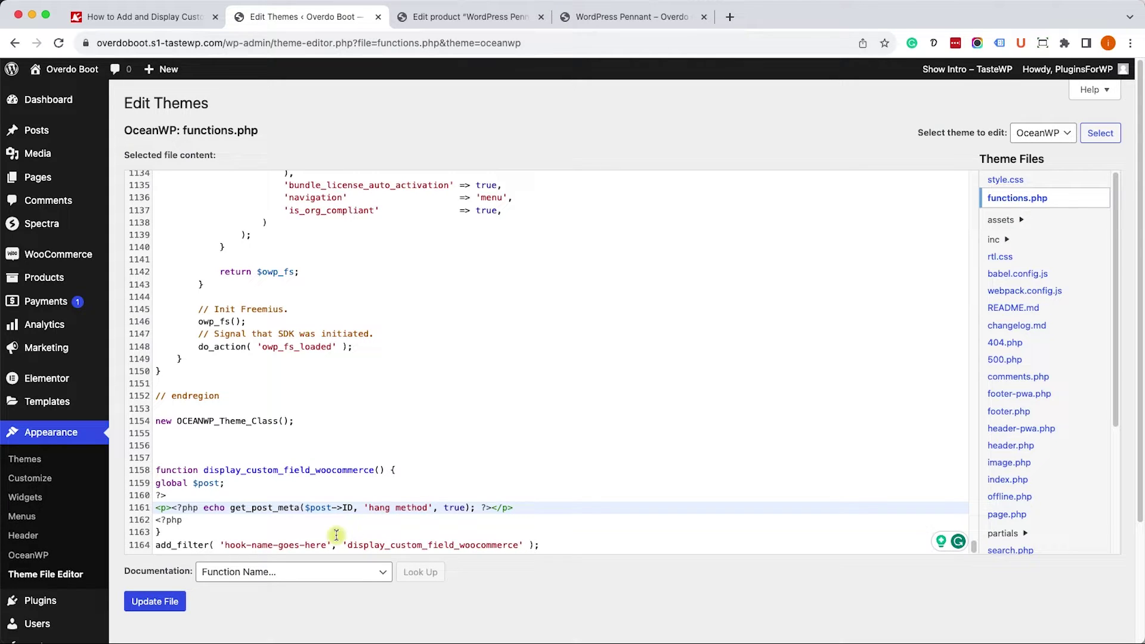
- Look up the correct hook name in the tutorial article
{"action": "left_click_drag", "start_coordinate": [228, 546], "coordinate": [315, 544]}
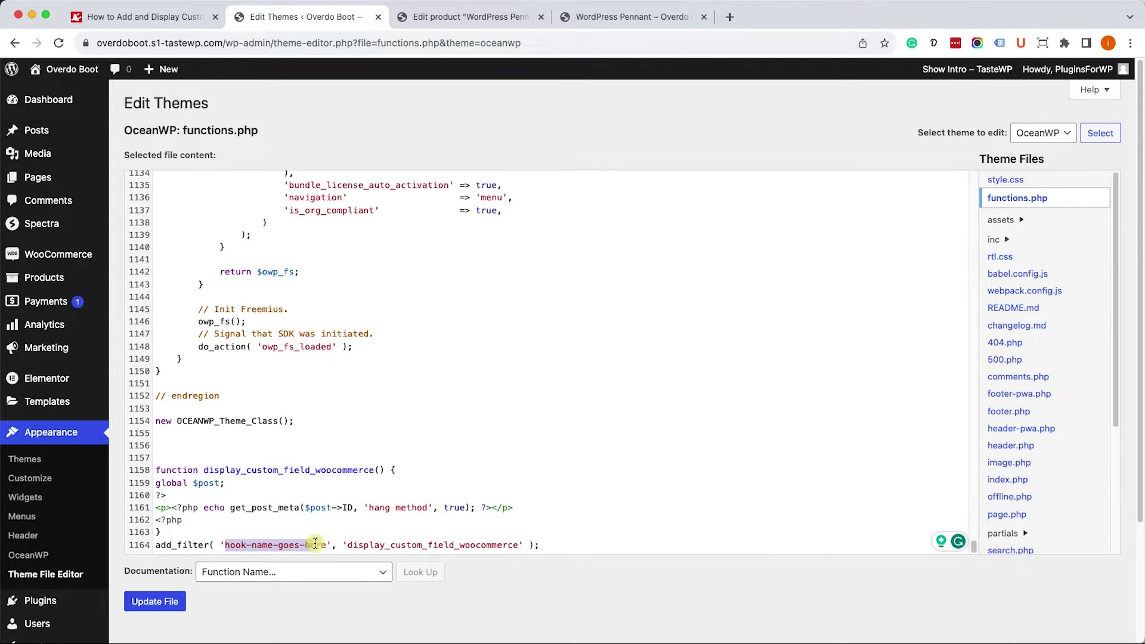
{"action": "scroll", "coordinate": [324, 543], "scroll_direction": "down", "scroll_amount": 2}
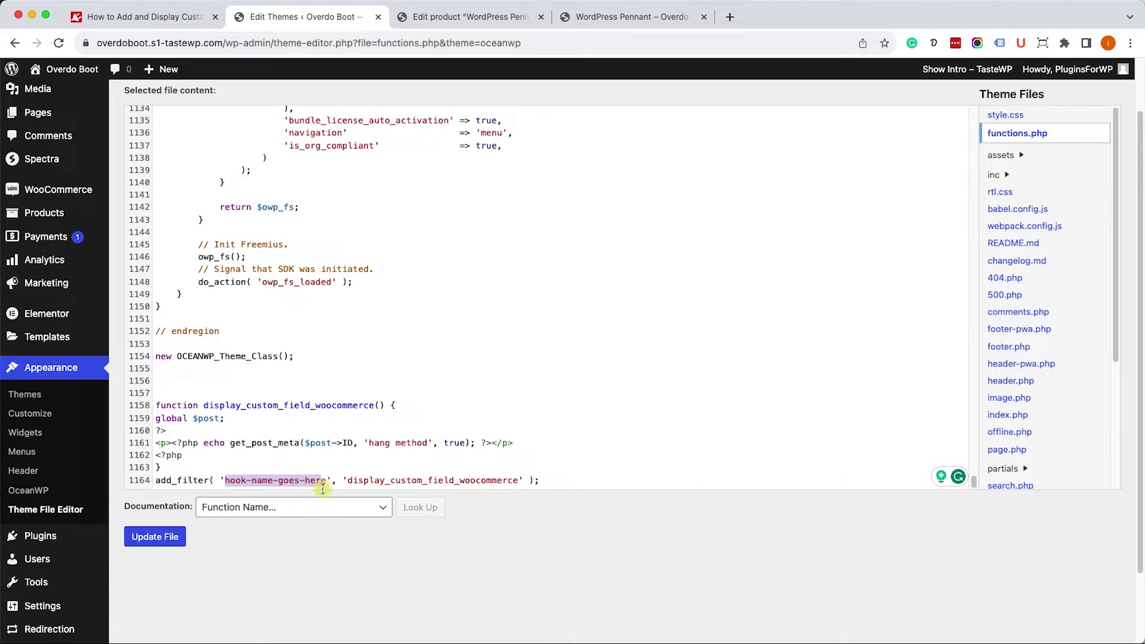
{"action": "left_click", "coordinate": [320, 480]}
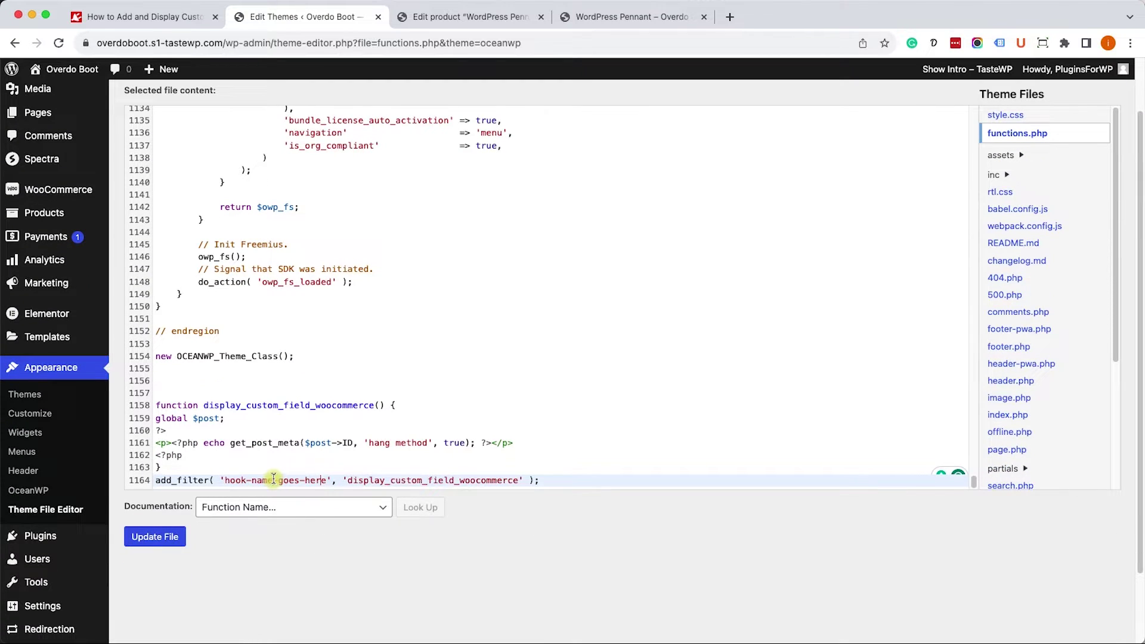
{"action": "left_click", "coordinate": [157, 17]}
{"action": "scroll", "coordinate": [376, 405], "scroll_direction": "down", "scroll_amount": 8}
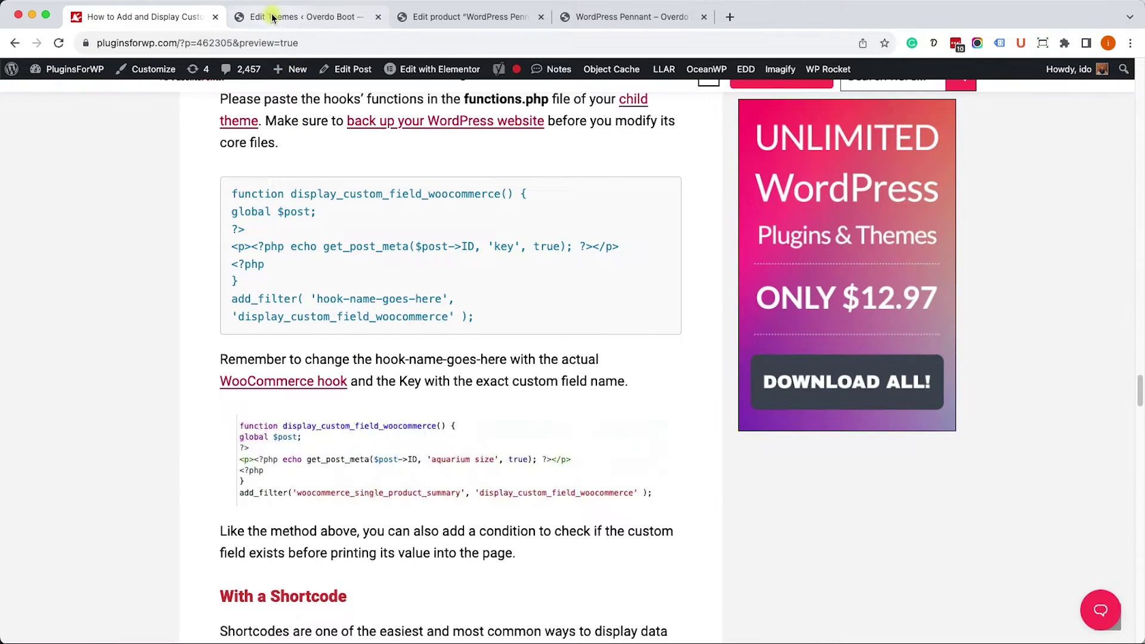
{"action": "left_click", "coordinate": [302, 16]}
- Replace hook-name-goes-here with woocommerce_single_product_summary and save functions.php
{"action": "left_click_drag", "start_coordinate": [225, 480], "coordinate": [318, 475]}
{"action": "type", "text": "woocommerce"}
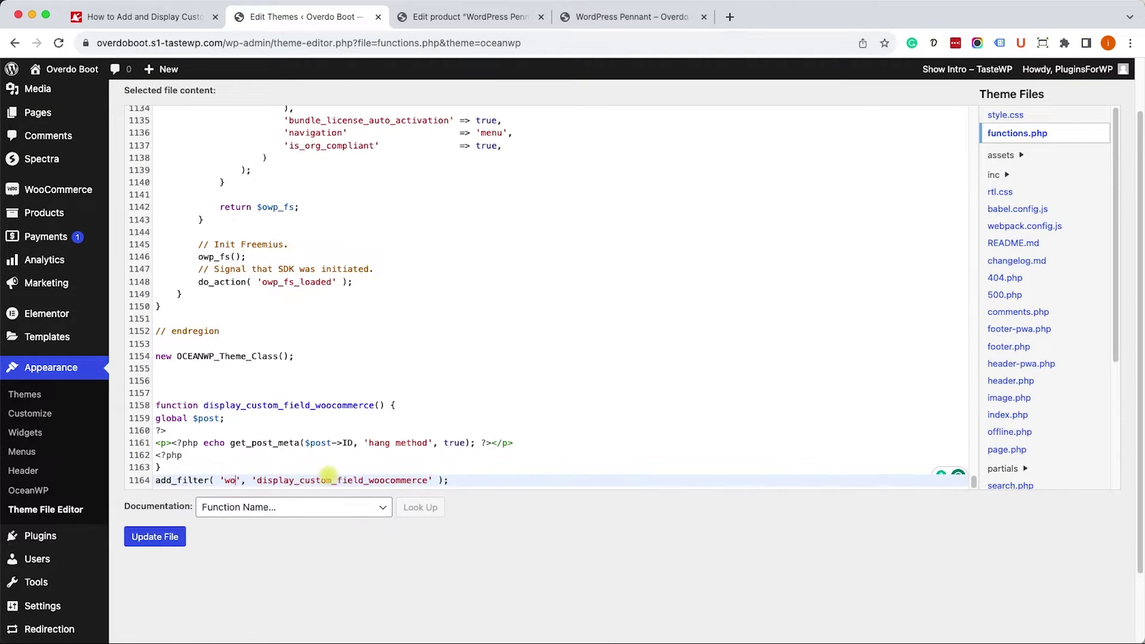
{"action": "type", "text": "_"}
{"action": "scroll", "coordinate": [540, 437], "scroll_direction": "down", "scroll_amount": 1}
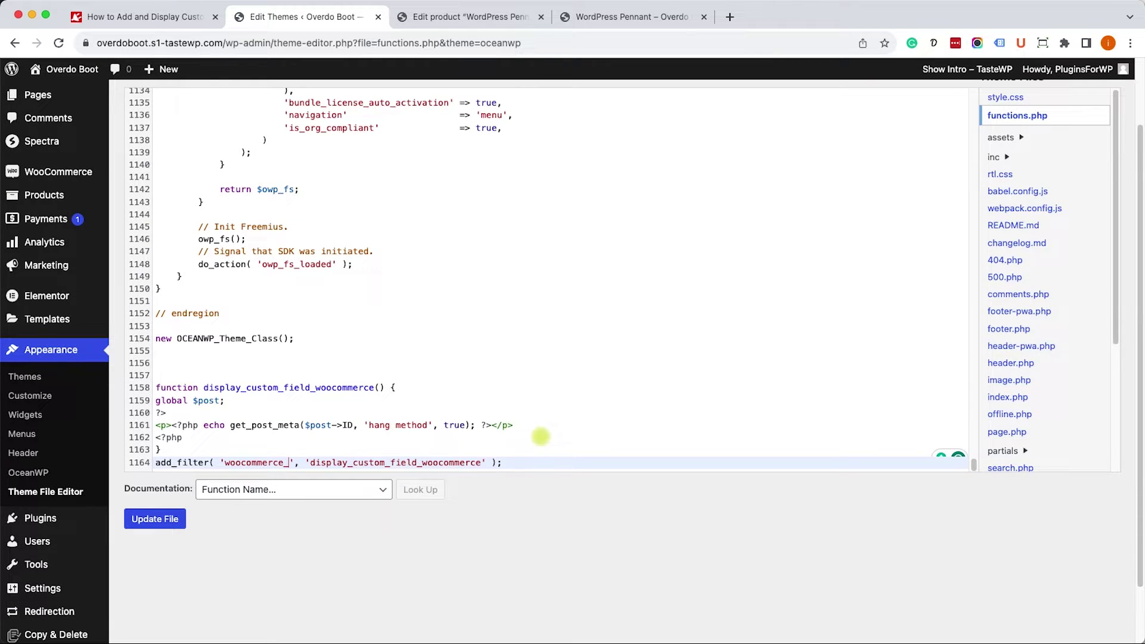
{"action": "type", "text": "singk"}
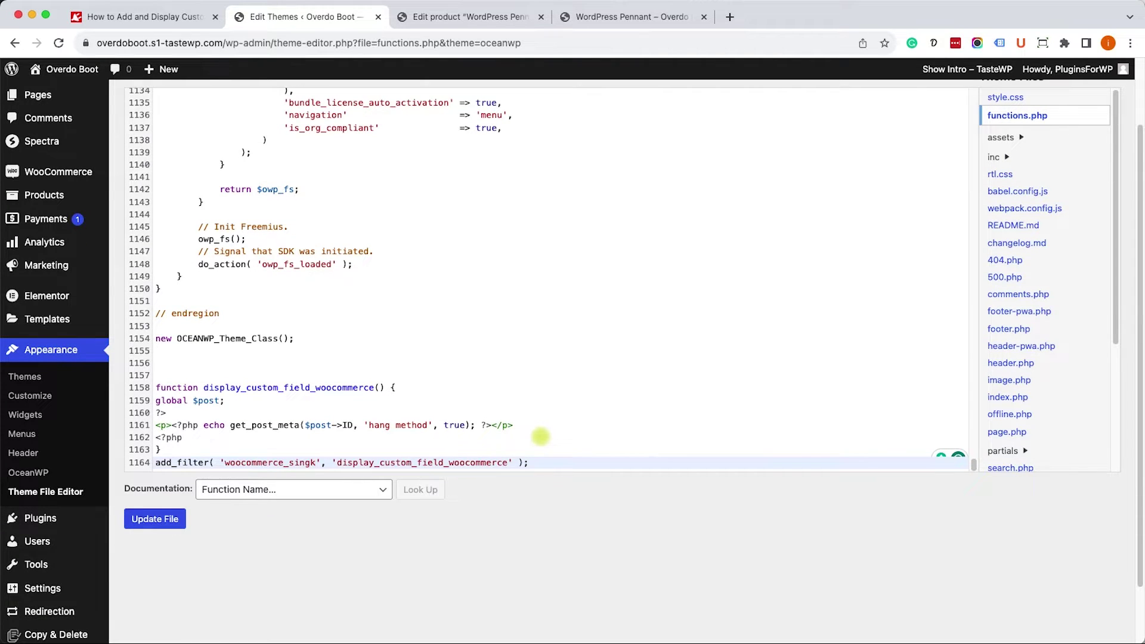
{"action": "key", "text": "BackSpace"}
{"action": "type", "text": "lle"}
{"action": "key", "text": "BackSpace"}
{"action": "key", "text": "BackSpace"}
{"action": "type", "text": "e"}
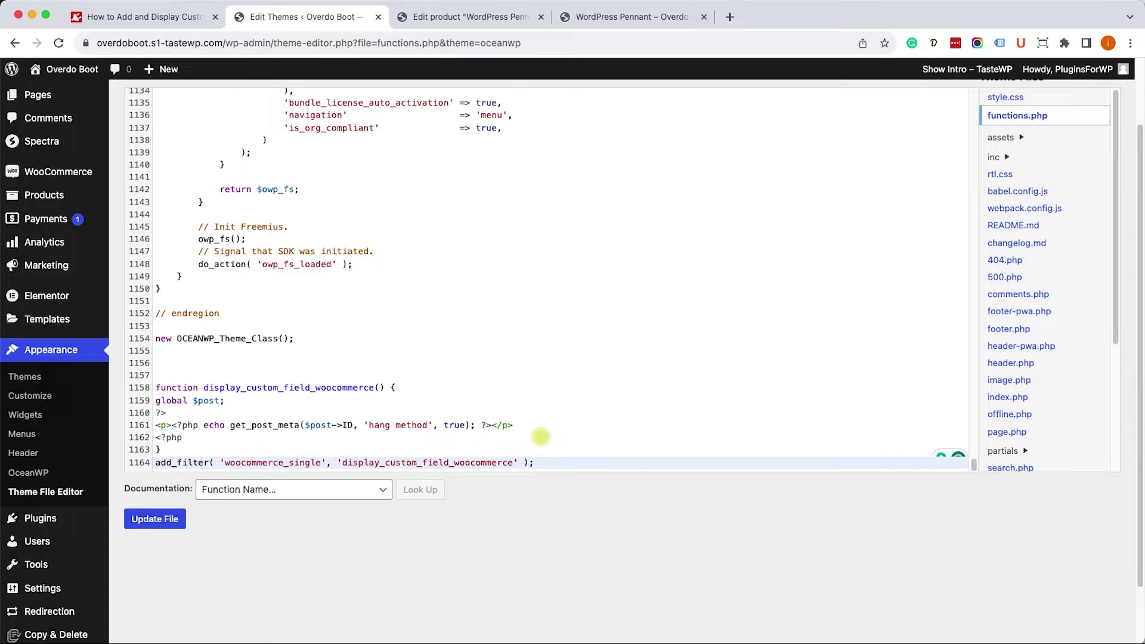
{"action": "type", "text": "_product"}
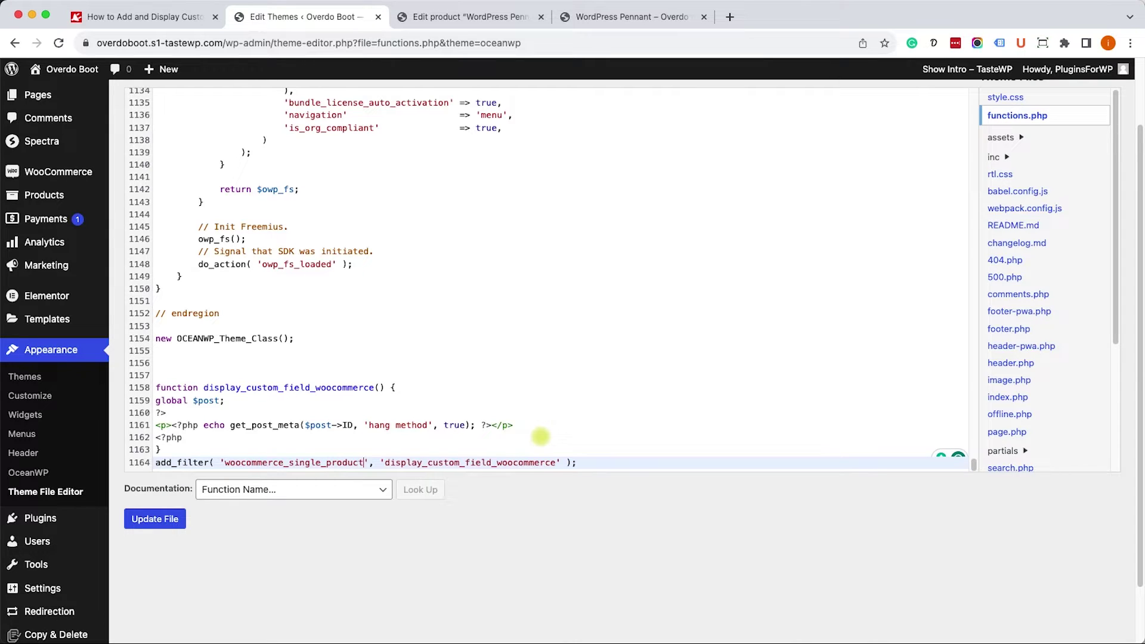
{"action": "type", "text": "_summar"}
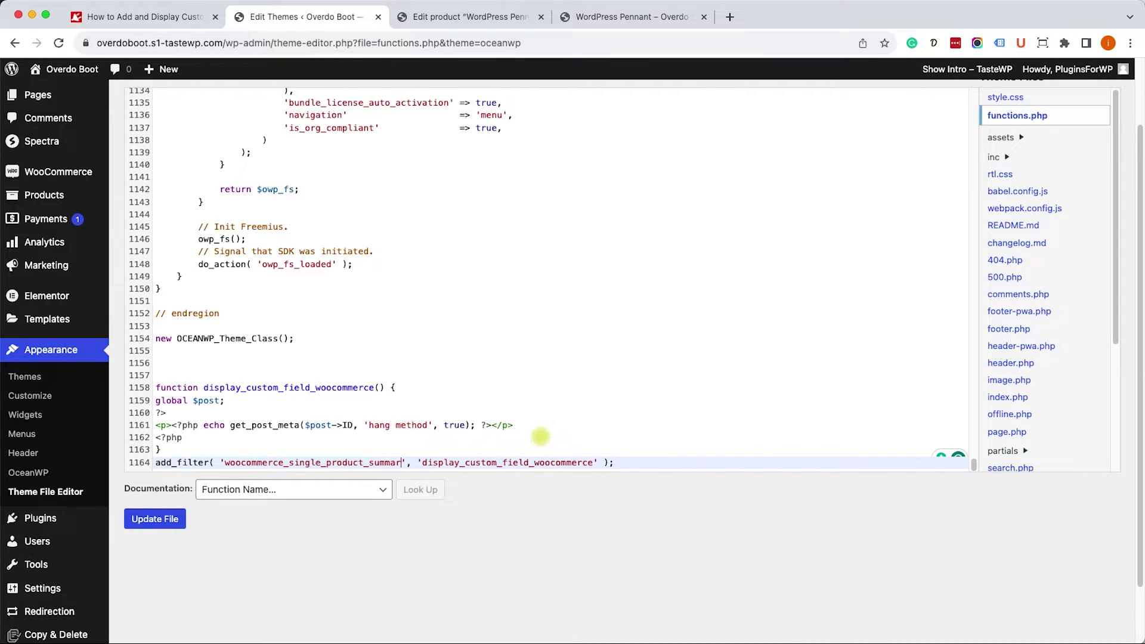
{"action": "type", "text": "y"}
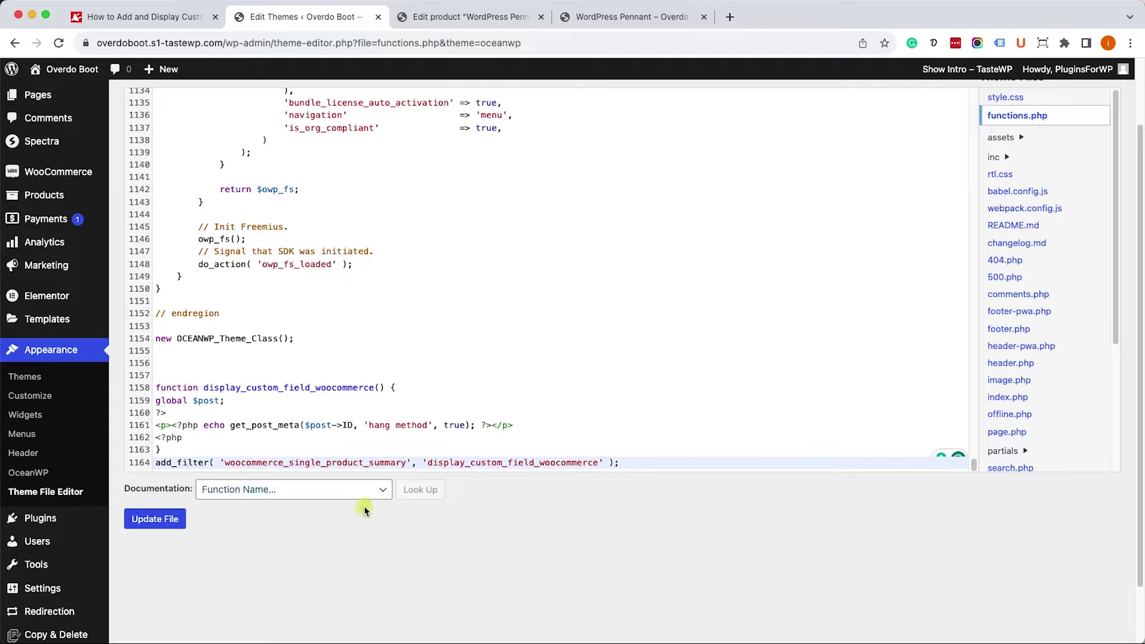
{"action": "left_click", "coordinate": [160, 525]}
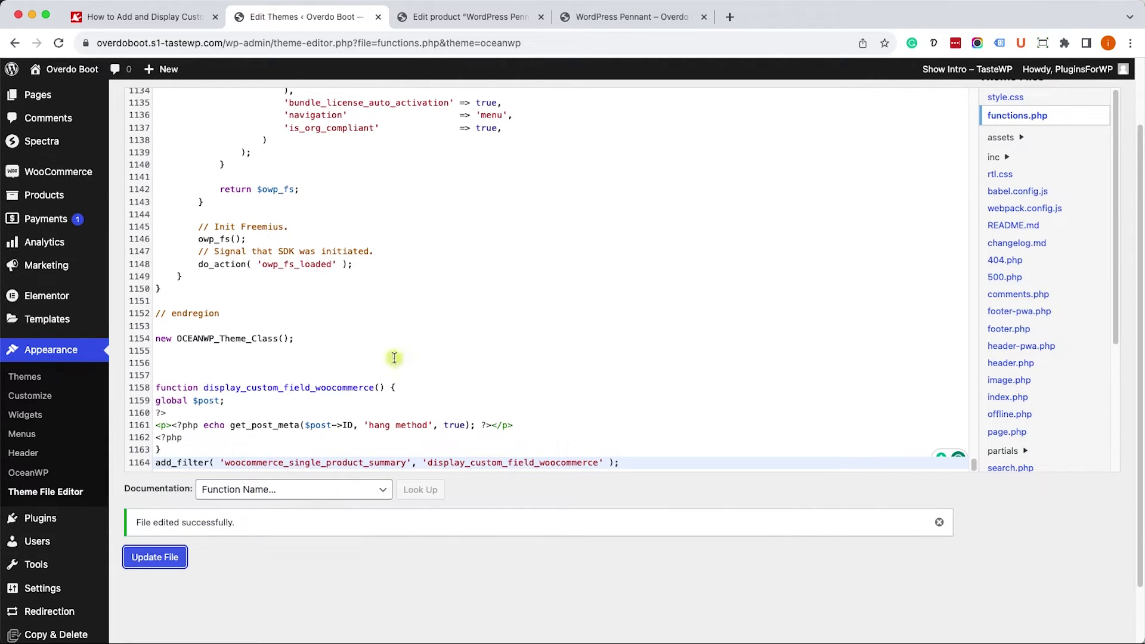
{"action": "left_click", "coordinate": [620, 18]}
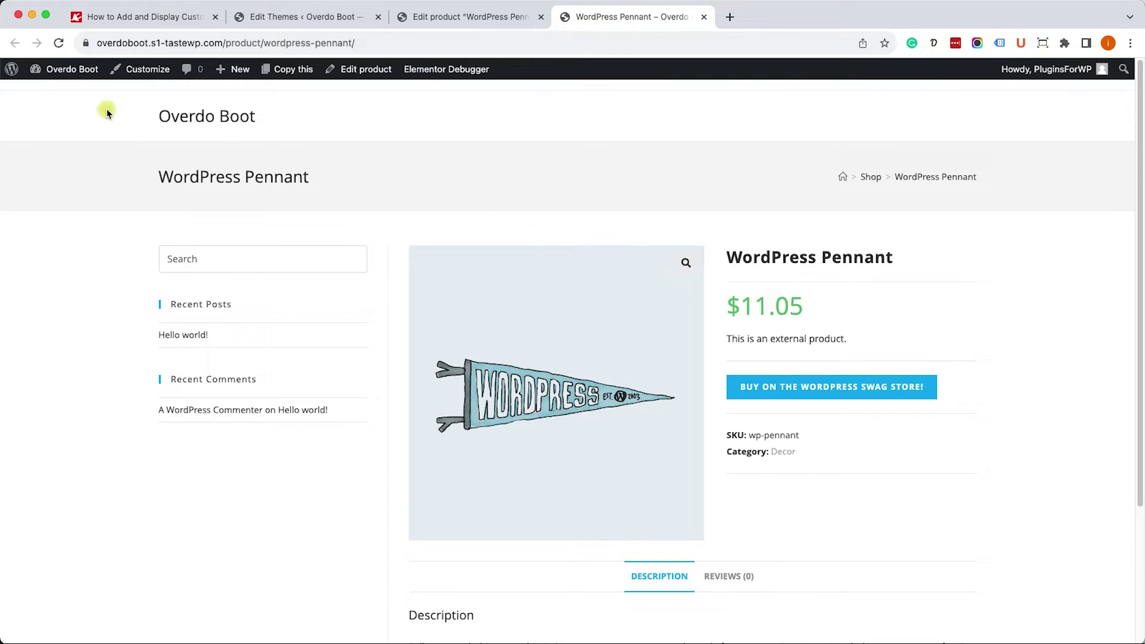
- Reload the WordPress Pennant page to confirm the hang method value Nails appears
{"action": "left_click", "coordinate": [58, 43]}
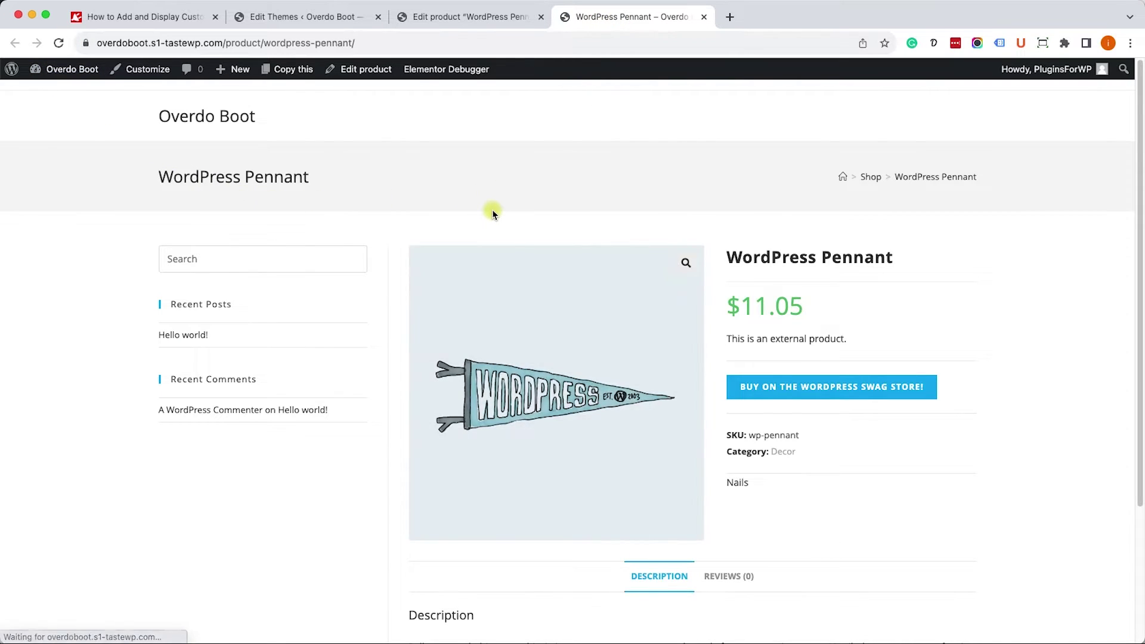
{"action": "left_click_drag", "start_coordinate": [729, 481], "coordinate": [753, 483]}
{"action": "left_click", "coordinate": [752, 483]}
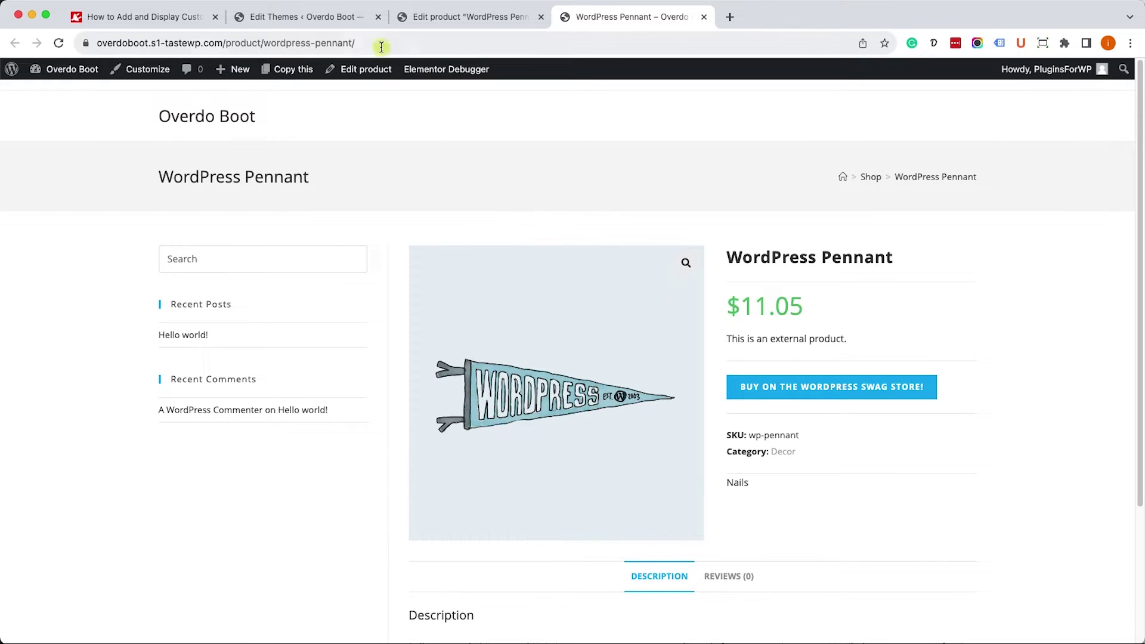
- Prefix the hang method output on line 1161 with 'Text here:' and save functions.php
{"action": "left_click", "coordinate": [346, 18]}
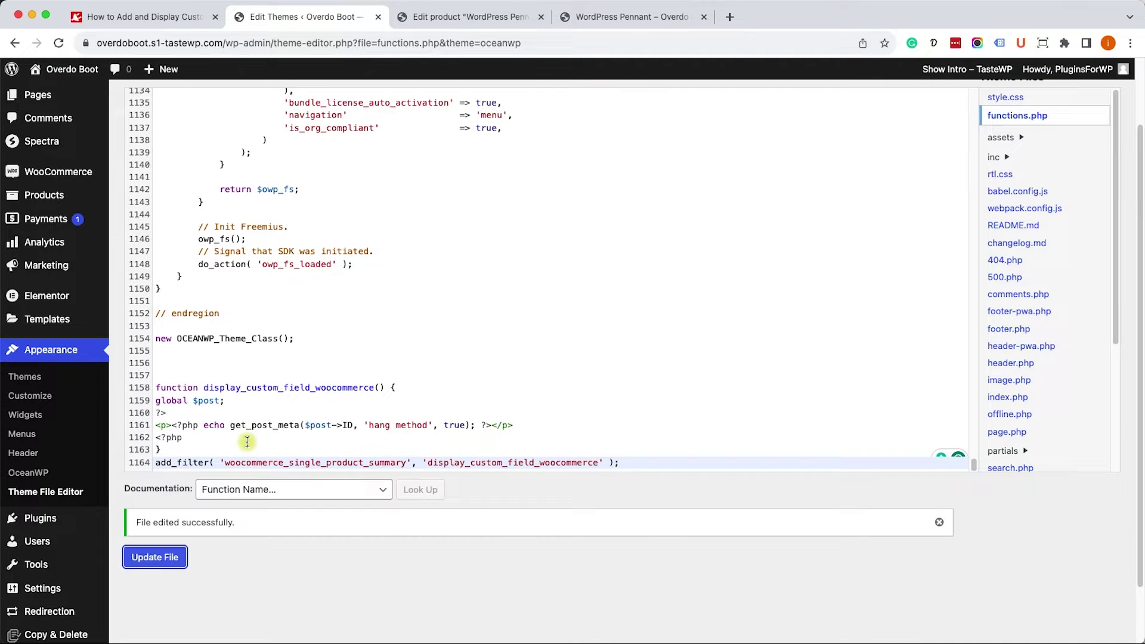
{"action": "scroll", "coordinate": [235, 447], "scroll_direction": "down", "scroll_amount": 1}
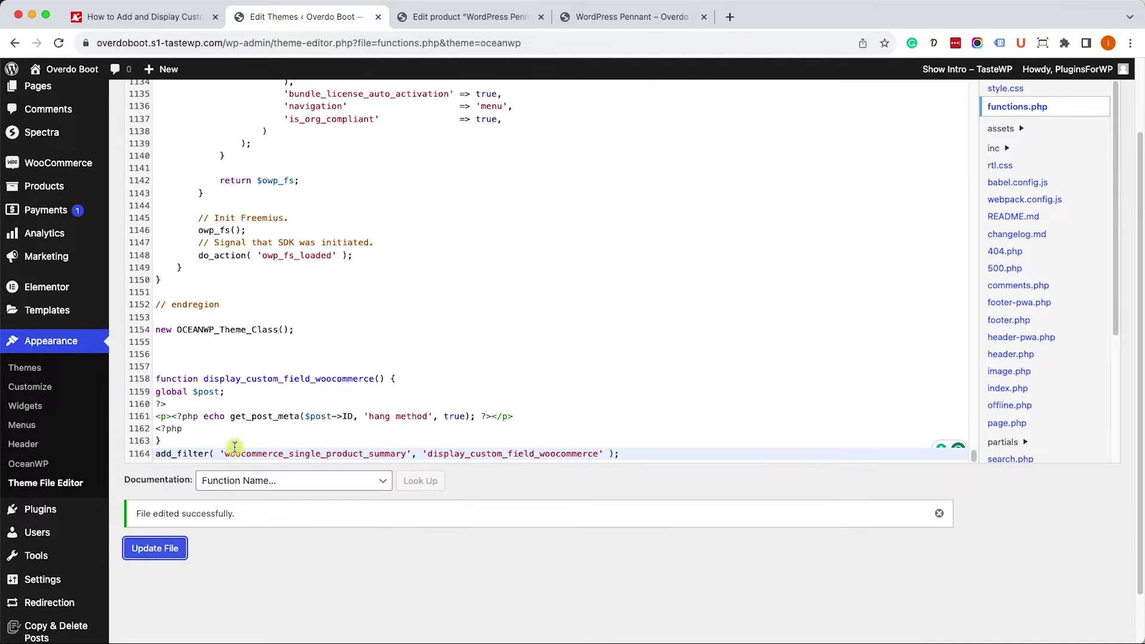
{"action": "left_click", "coordinate": [176, 414]}
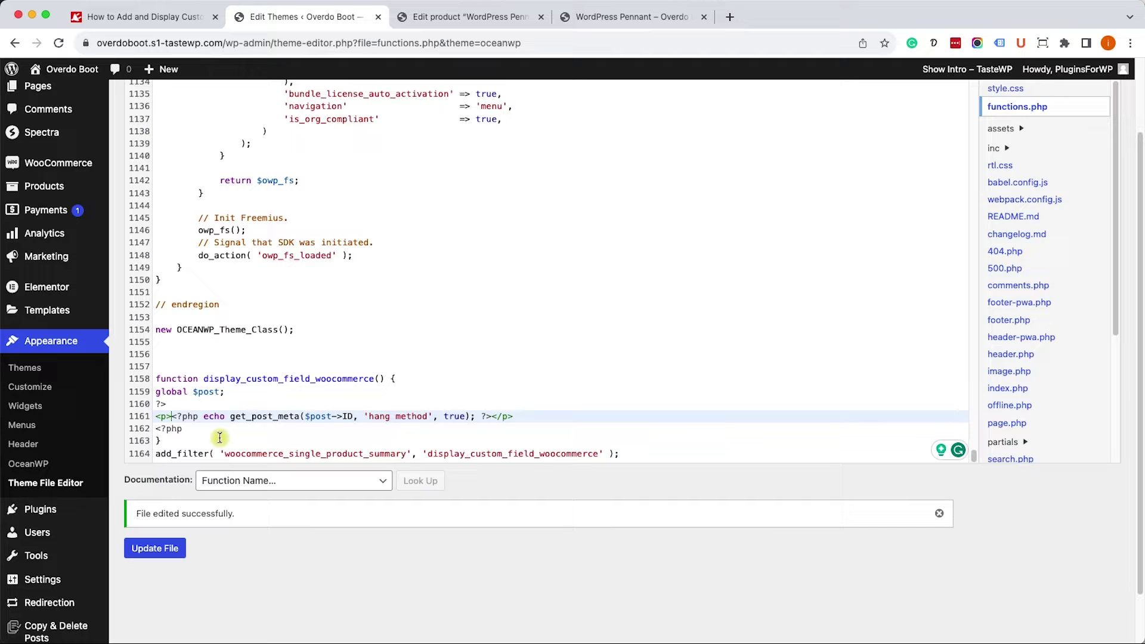
{"action": "type", "text": "Text hher"}
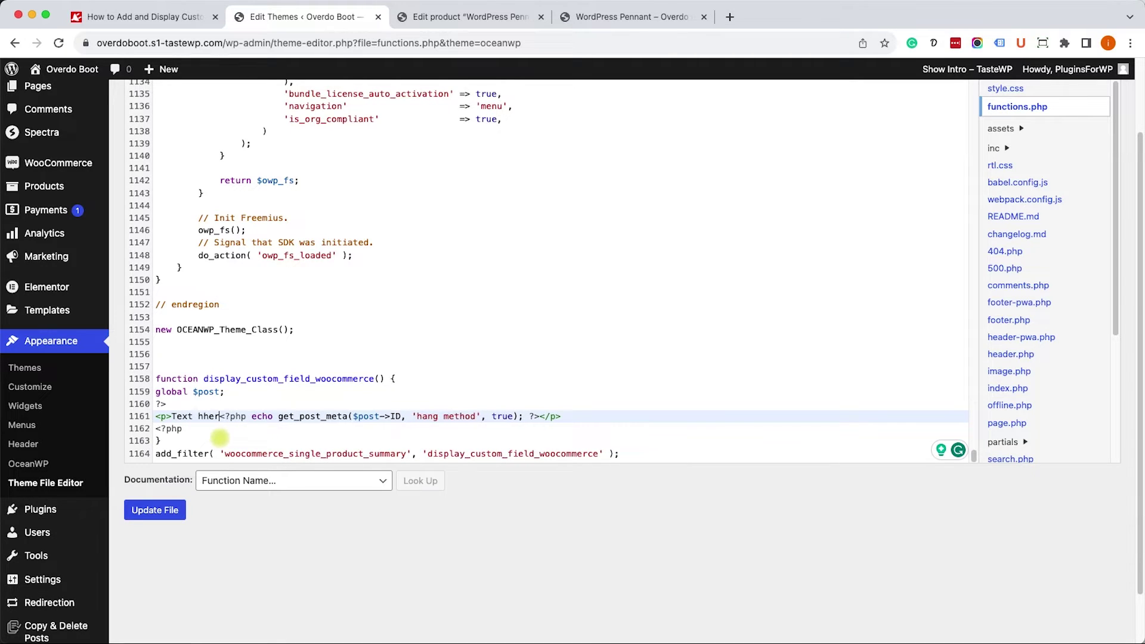
{"action": "key", "text": "BackSpace"}
{"action": "key", "text": "BackSpace"}
{"action": "key", "text": "BackSpace"}
{"action": "type", "text": "ere:"}
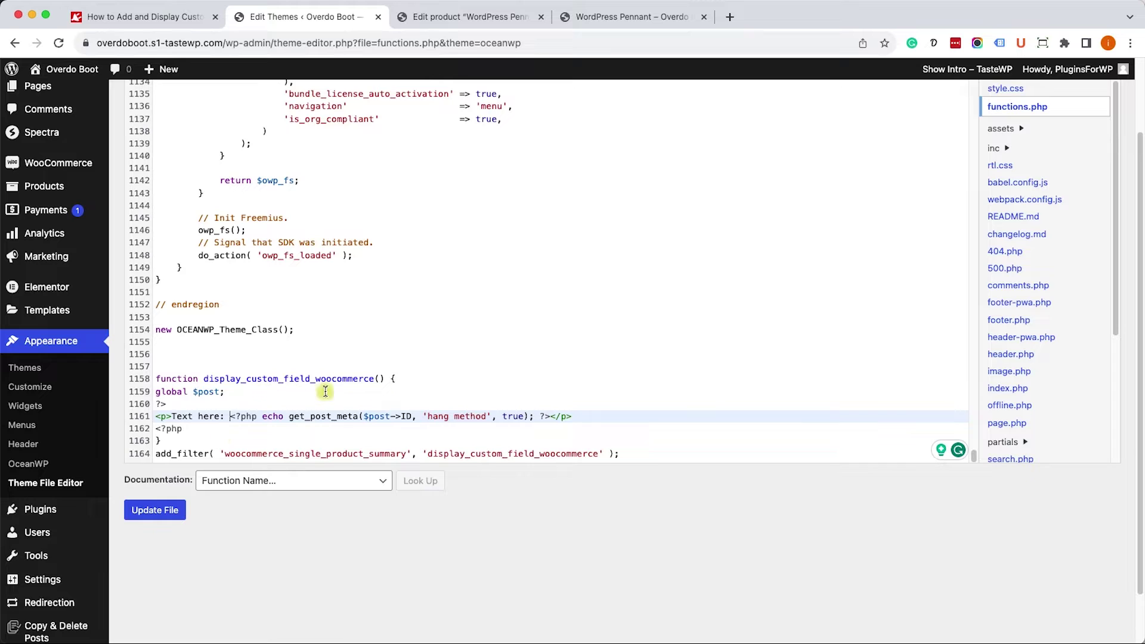
{"action": "left_click", "coordinate": [155, 510]}
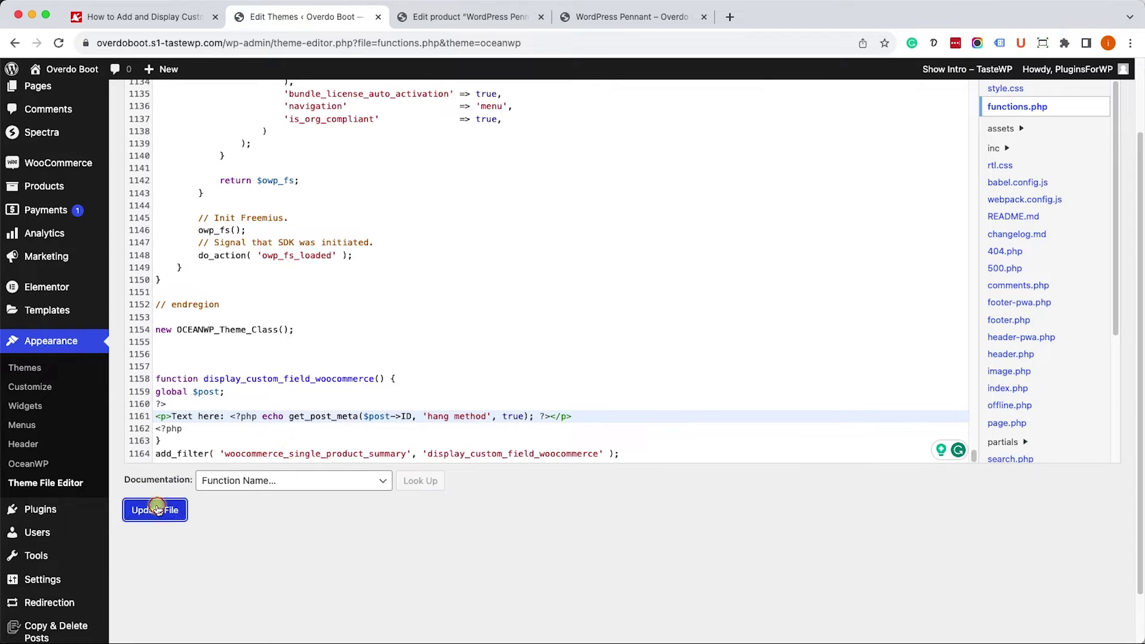
{"action": "left_click", "coordinate": [618, 18]}
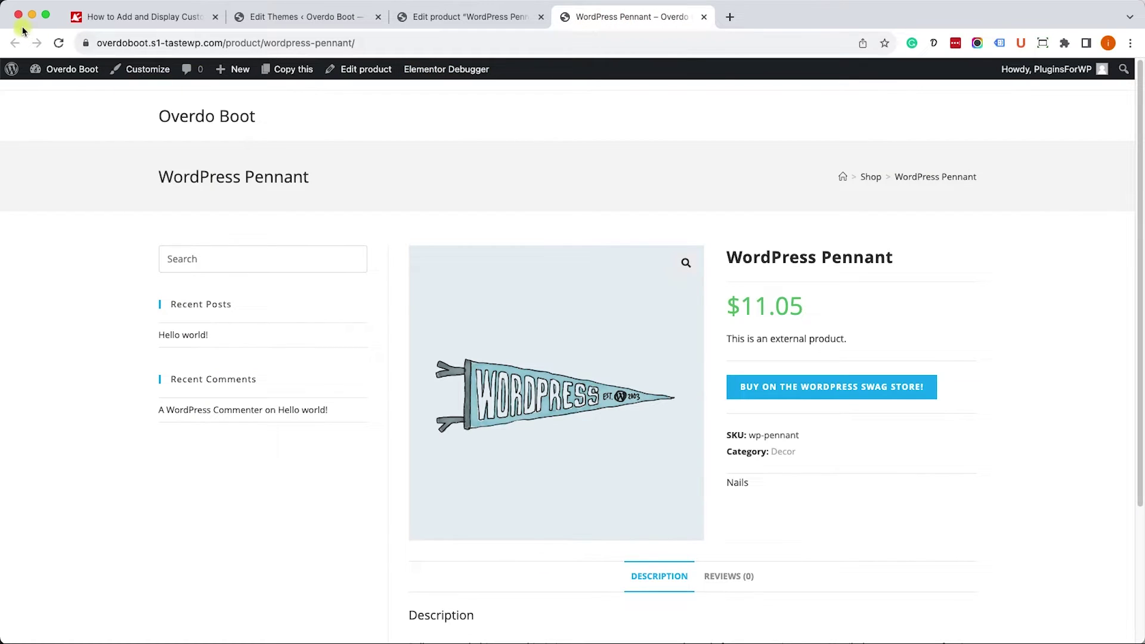
- Copy the custom-field code block from the tutorial's 'With a Shortcode' section
{"action": "left_click", "coordinate": [58, 42]}
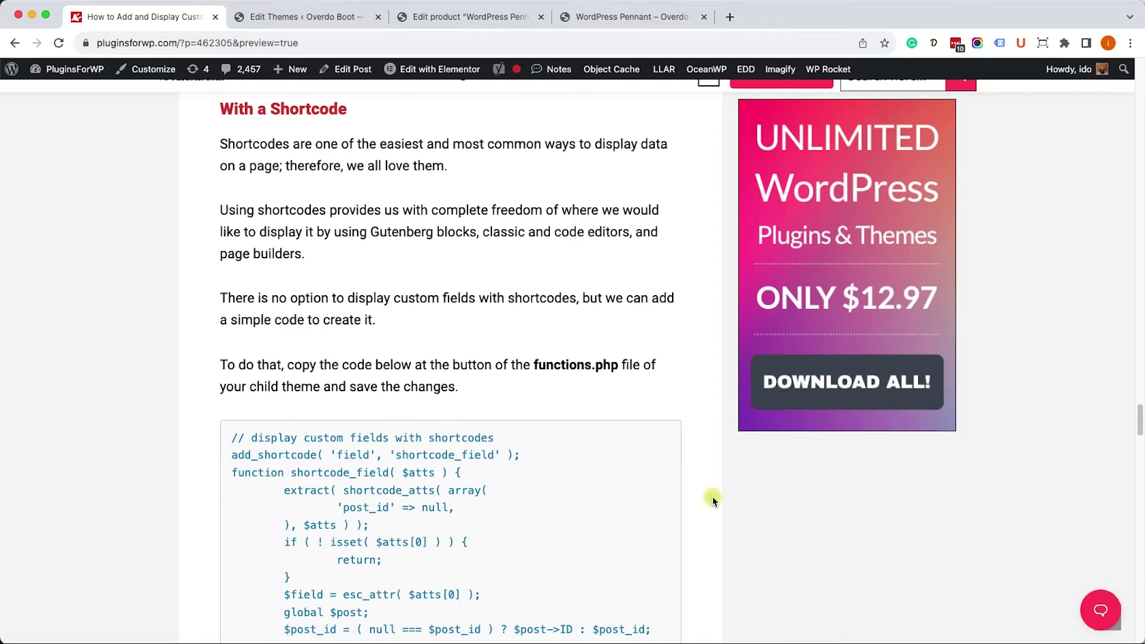
{"action": "scroll", "coordinate": [713, 499], "scroll_direction": "down", "scroll_amount": 3}
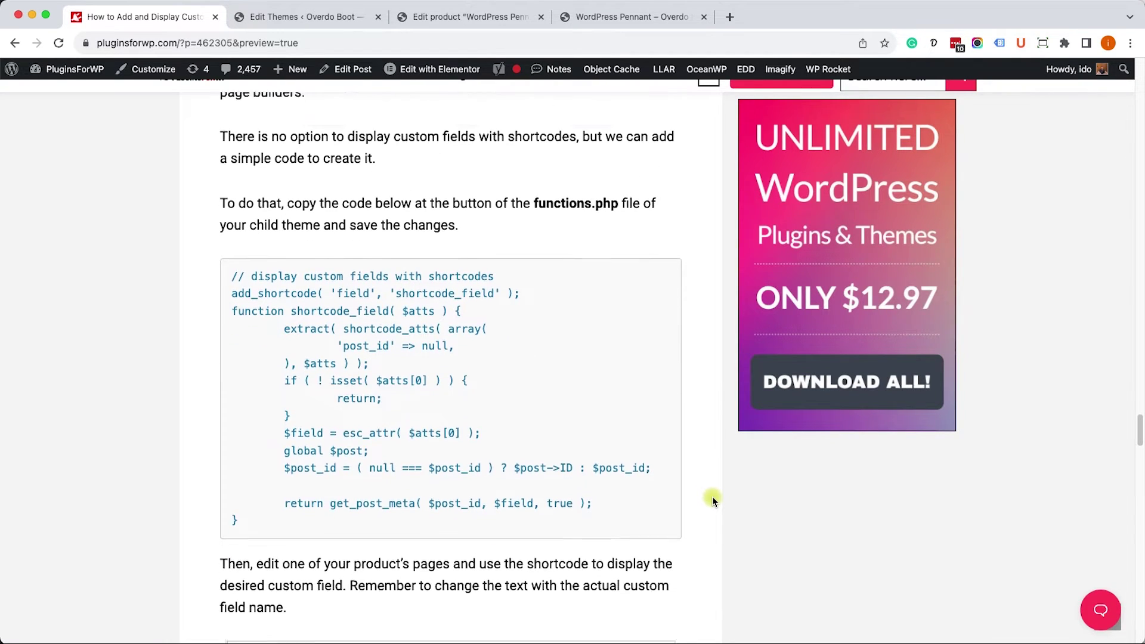
{"action": "scroll", "coordinate": [712, 496], "scroll_direction": "down", "scroll_amount": 2}
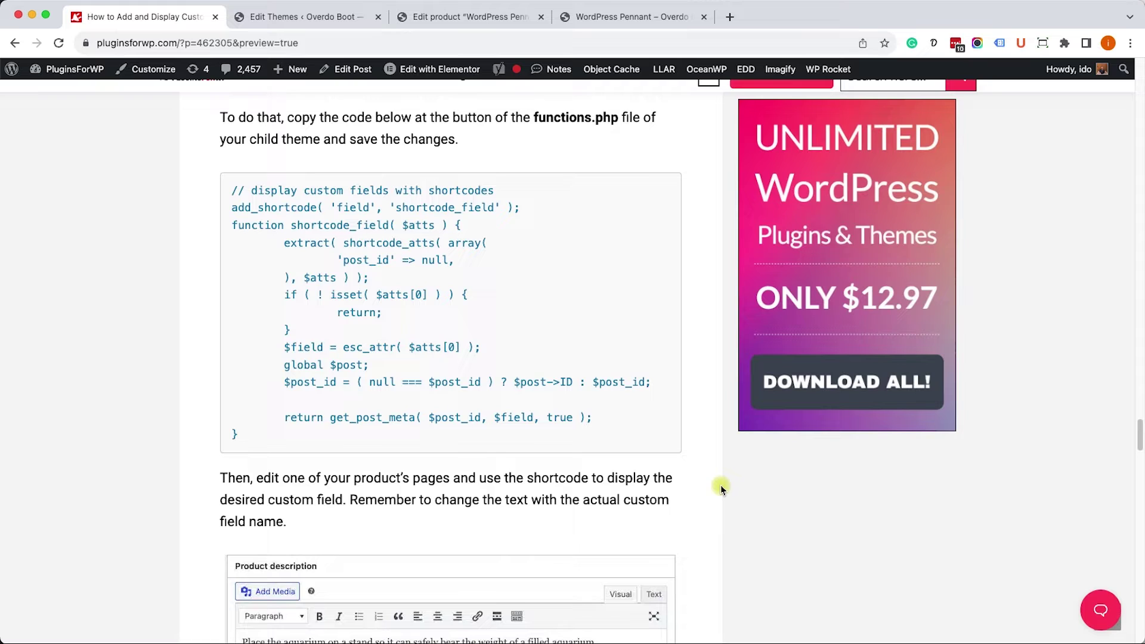
{"action": "left_click_drag", "start_coordinate": [289, 430], "coordinate": [219, 196]}
{"action": "key", "text": "super+c"}
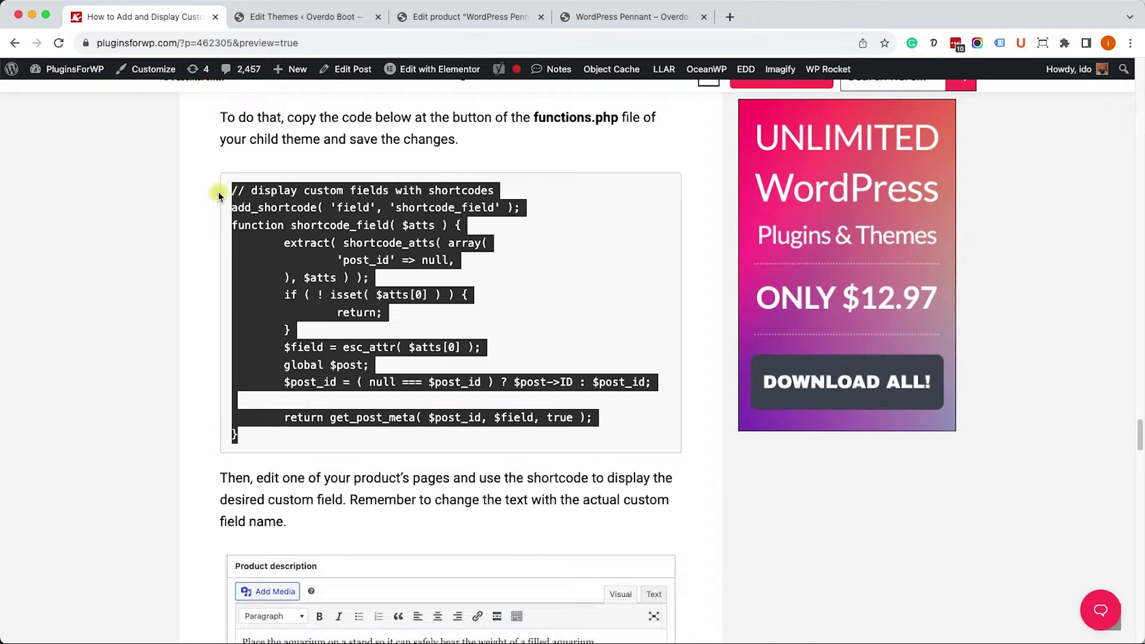
{"action": "left_click", "coordinate": [342, 285]}
{"action": "left_click", "coordinate": [326, 17]}
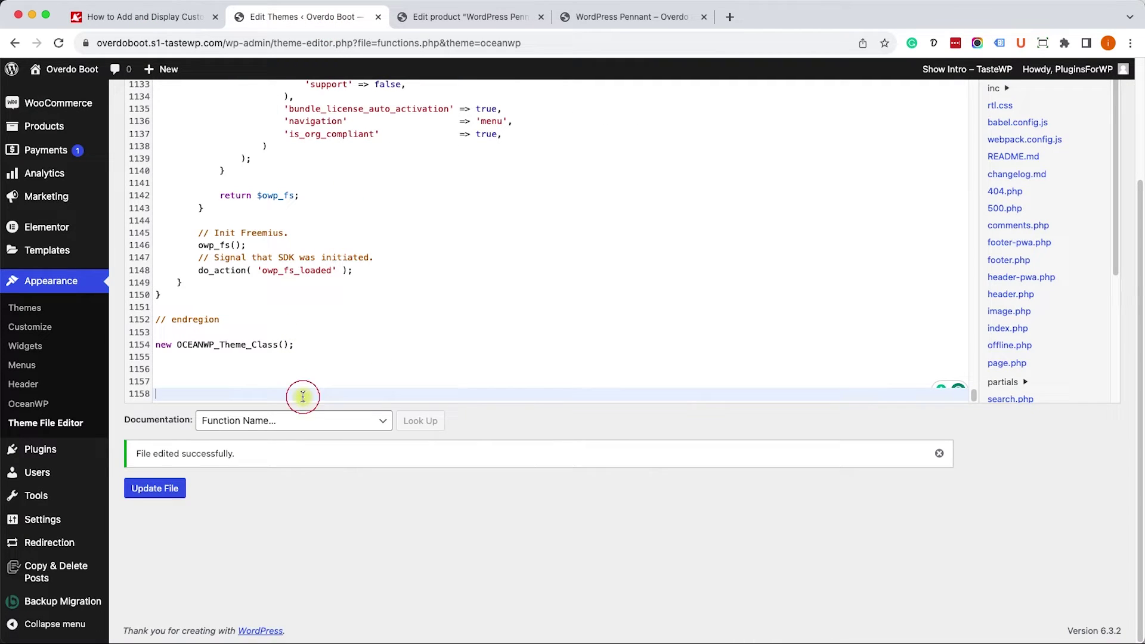
- Paste the shortcode_field function at line 1158 of functions.php and save it
{"action": "key", "text": "super+v"}
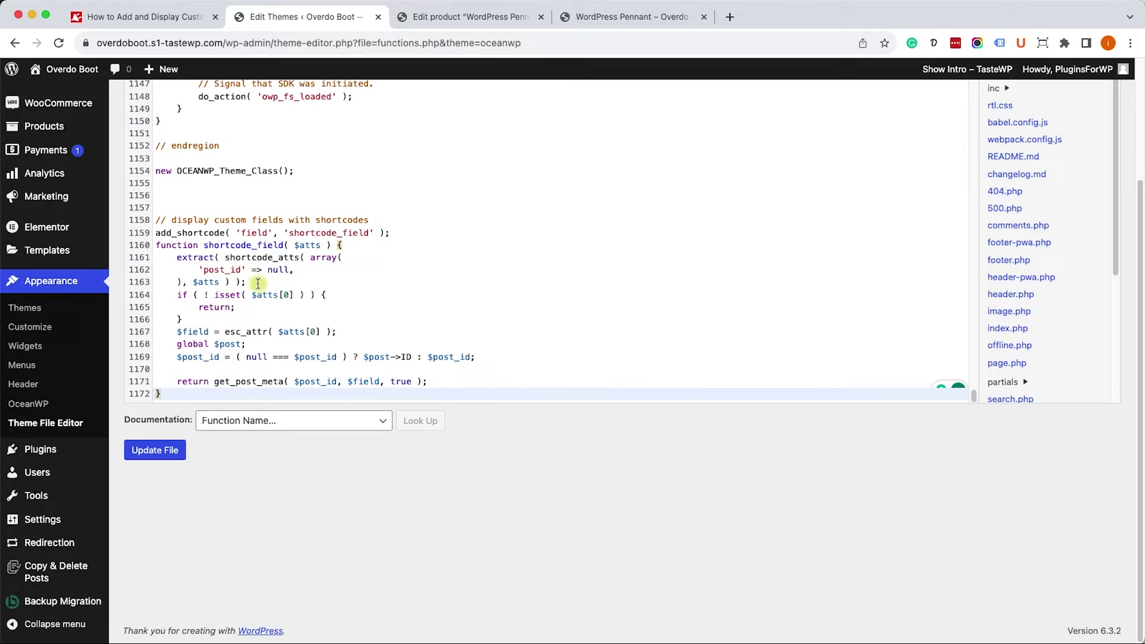
{"action": "left_click", "coordinate": [167, 452]}
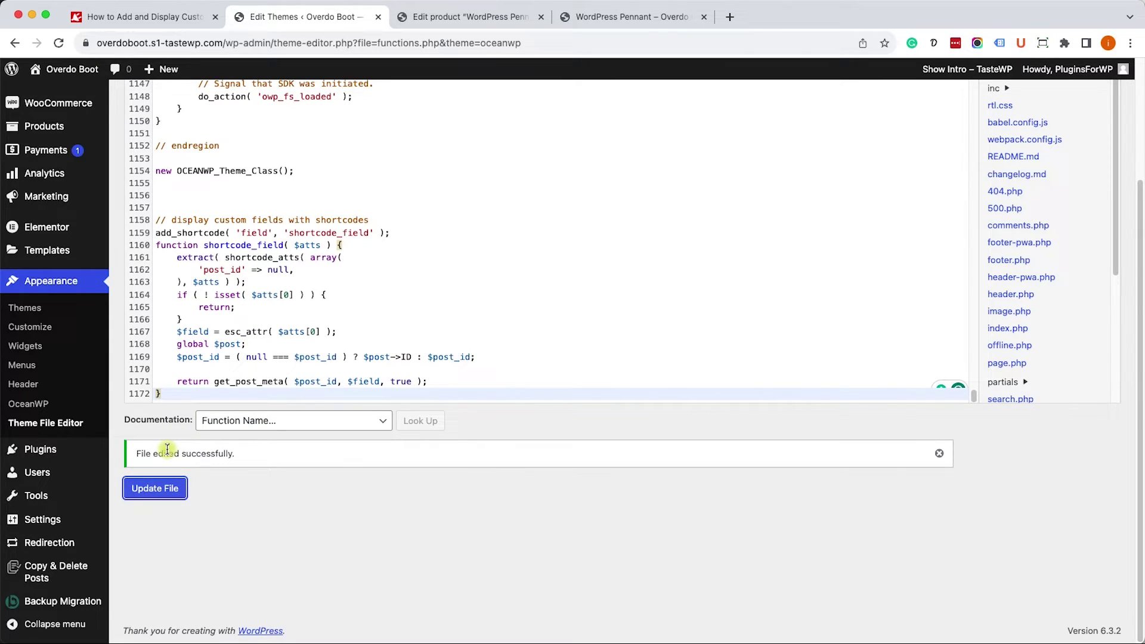
- Append "Hang with: [field 'hang method']" to the Pennant description in Text mode and update the product
{"action": "left_click", "coordinate": [435, 18]}
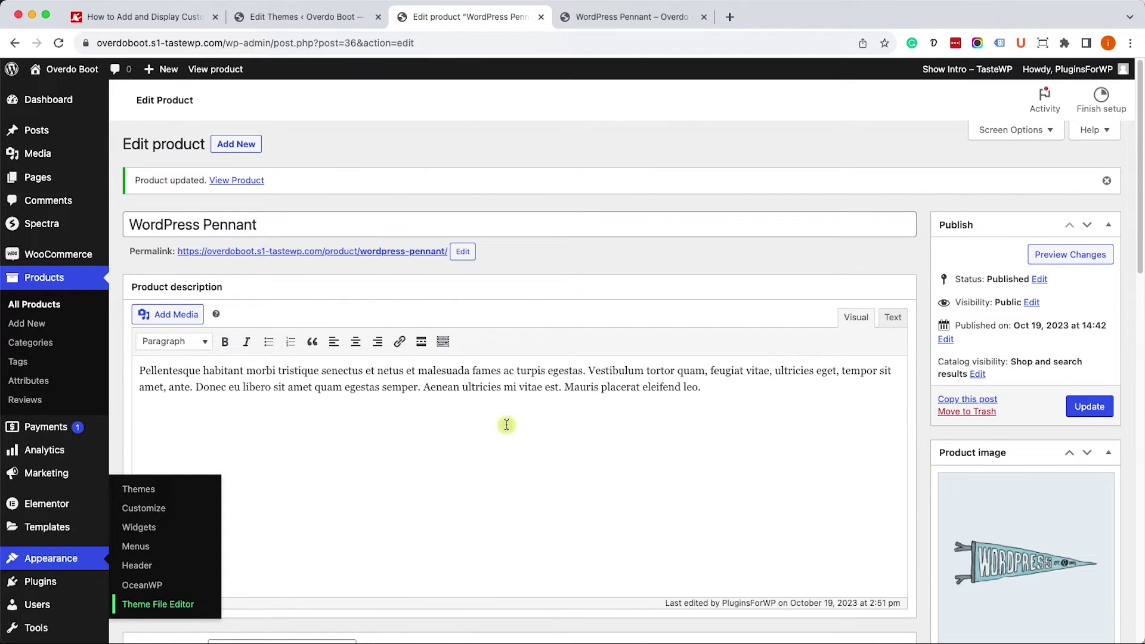
{"action": "left_click", "coordinate": [529, 424]}
{"action": "left_click", "coordinate": [898, 320]}
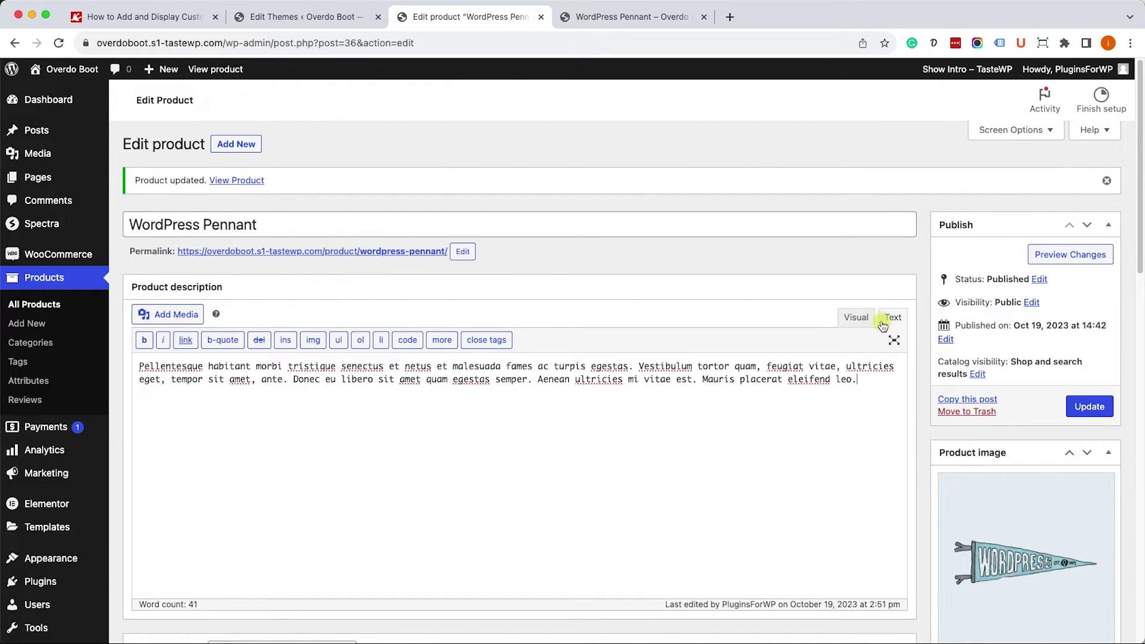
{"action": "left_click", "coordinate": [873, 400]}
{"action": "type", "text": "Ha"}
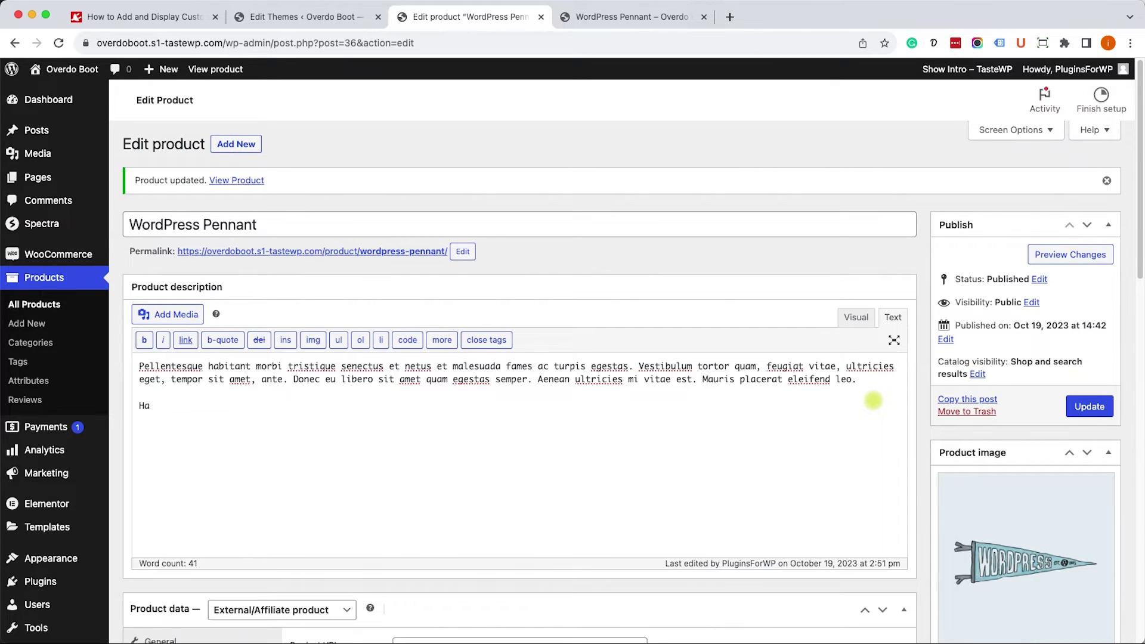
{"action": "type", "text": "AN"}
{"action": "type", "text": "□"}
{"action": "type", "text": "field ''"}
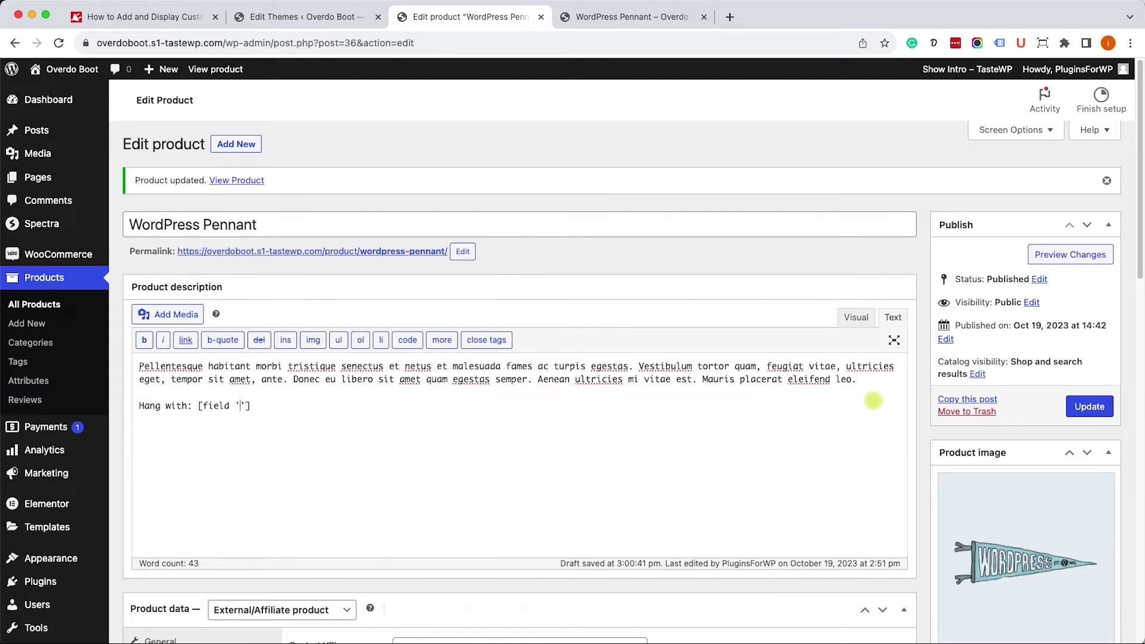
{"action": "type", "text": "hang method"}
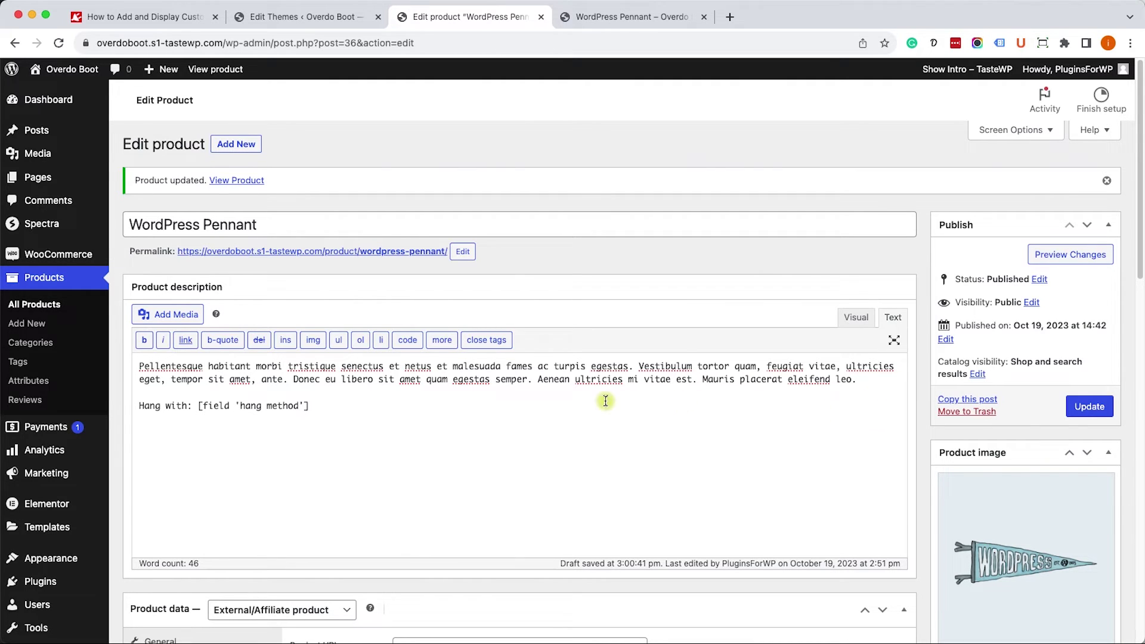
{"action": "left_click", "coordinate": [1089, 406]}
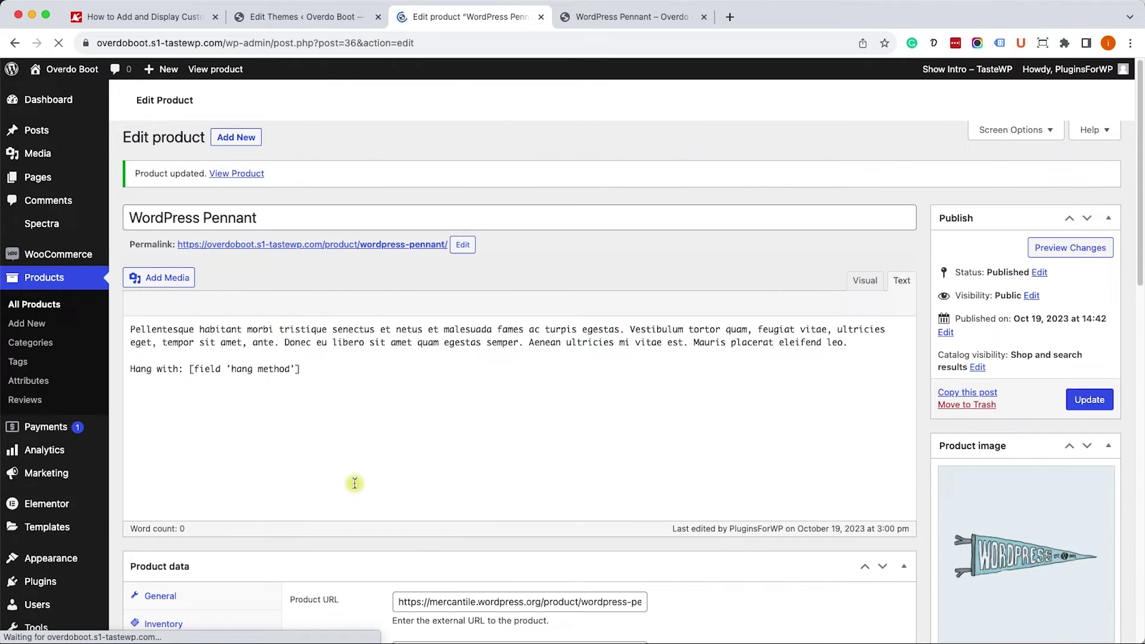
- Reload the WordPress Pennant storefront page to check that 'Hang with: Nails' appears
{"action": "left_click", "coordinate": [626, 17]}
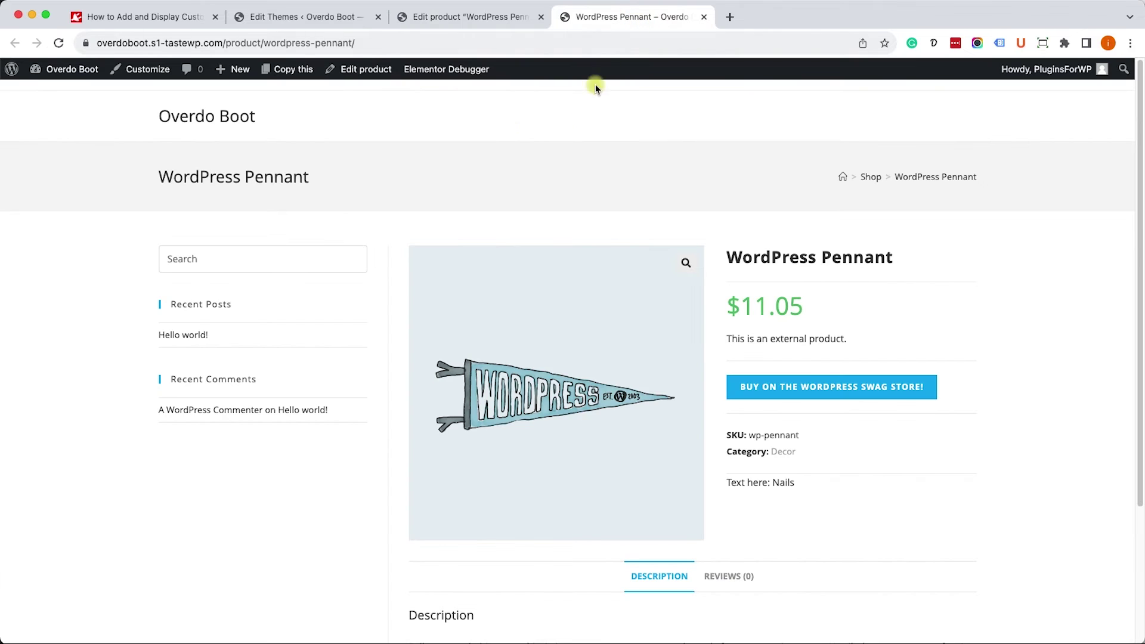
{"action": "scroll", "coordinate": [525, 281], "scroll_direction": "down", "scroll_amount": 5}
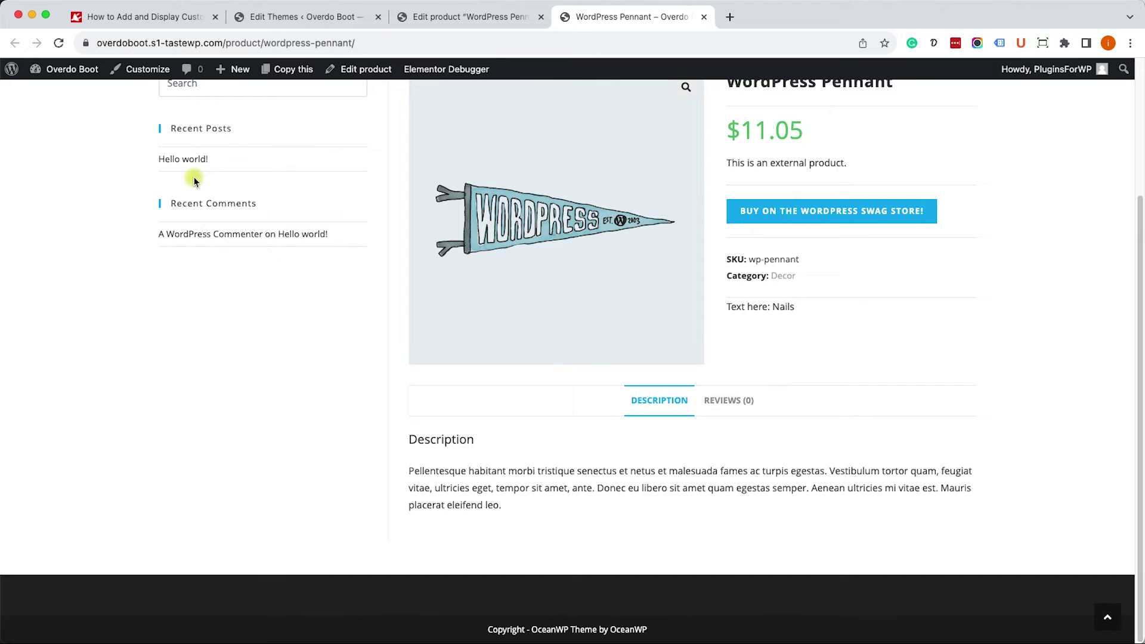
{"action": "left_click", "coordinate": [59, 43]}
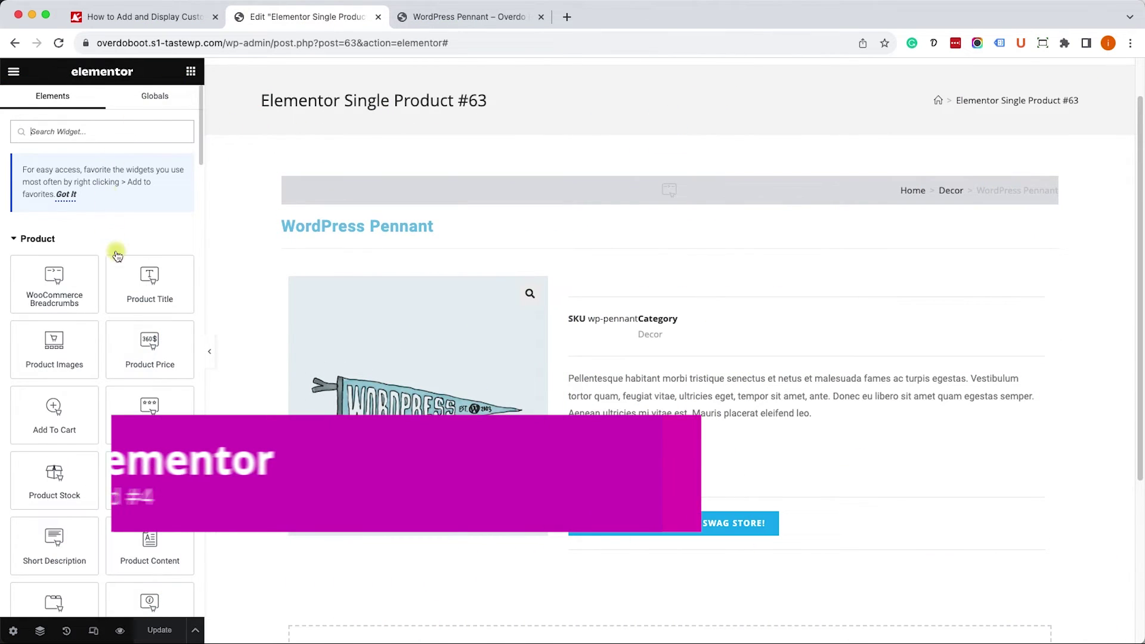
- Add a Text Editor widget using the Post Custom Field tag with key 'hang method'
{"action": "scroll", "coordinate": [153, 324], "scroll_direction": "down", "scroll_amount": 10}
{"action": "scroll", "coordinate": [152, 330], "scroll_direction": "down", "scroll_amount": 7}
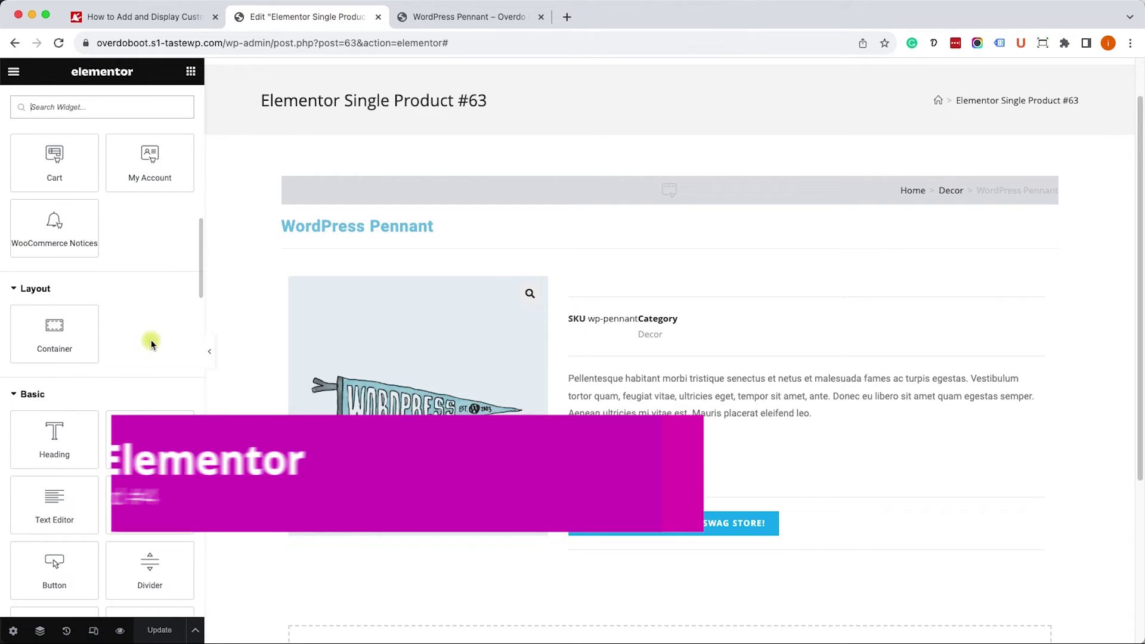
{"action": "scroll", "coordinate": [132, 369], "scroll_direction": "down", "scroll_amount": 2}
{"action": "left_click_drag", "start_coordinate": [84, 378], "coordinate": [664, 430]}
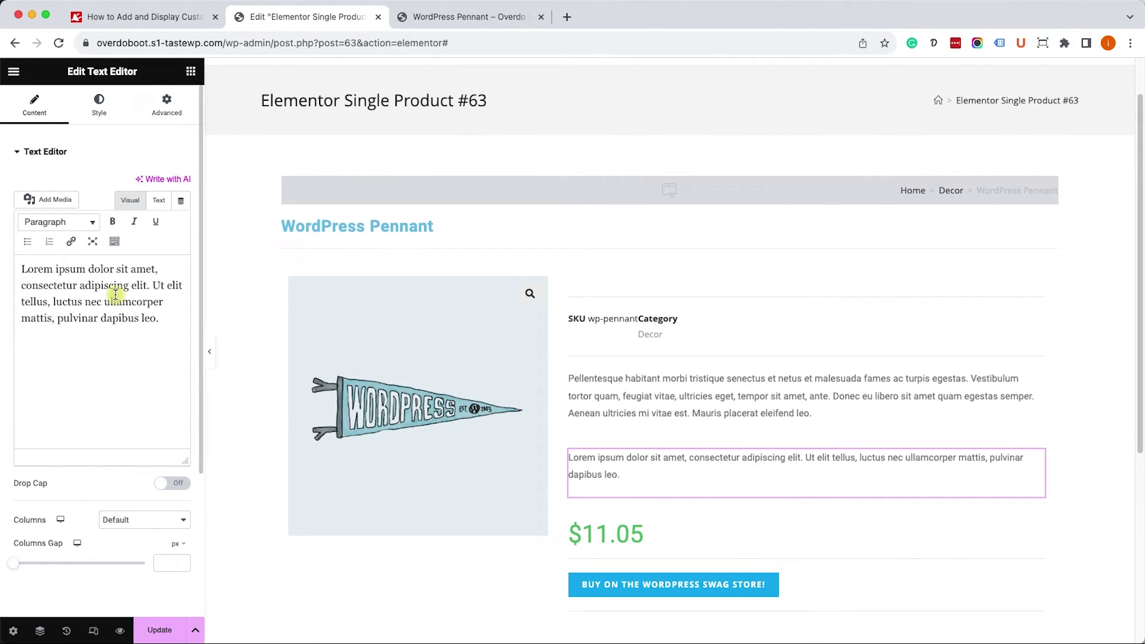
{"action": "left_click", "coordinate": [179, 205]}
{"action": "left_click", "coordinate": [49, 242]}
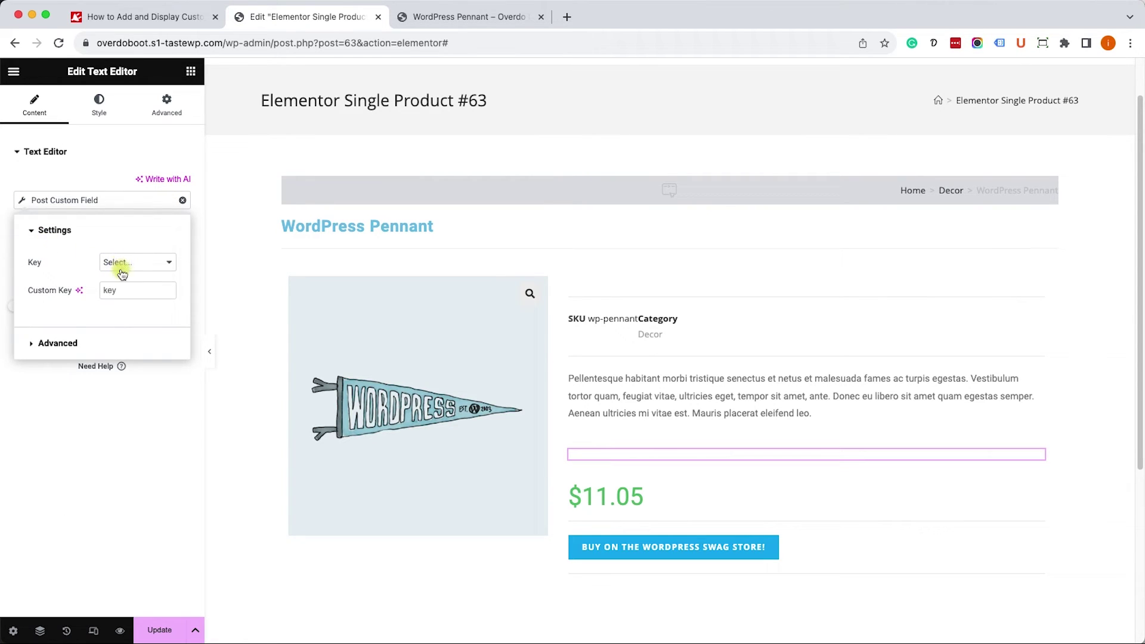
{"action": "left_click", "coordinate": [115, 288]}
{"action": "type", "text": "hang method"}
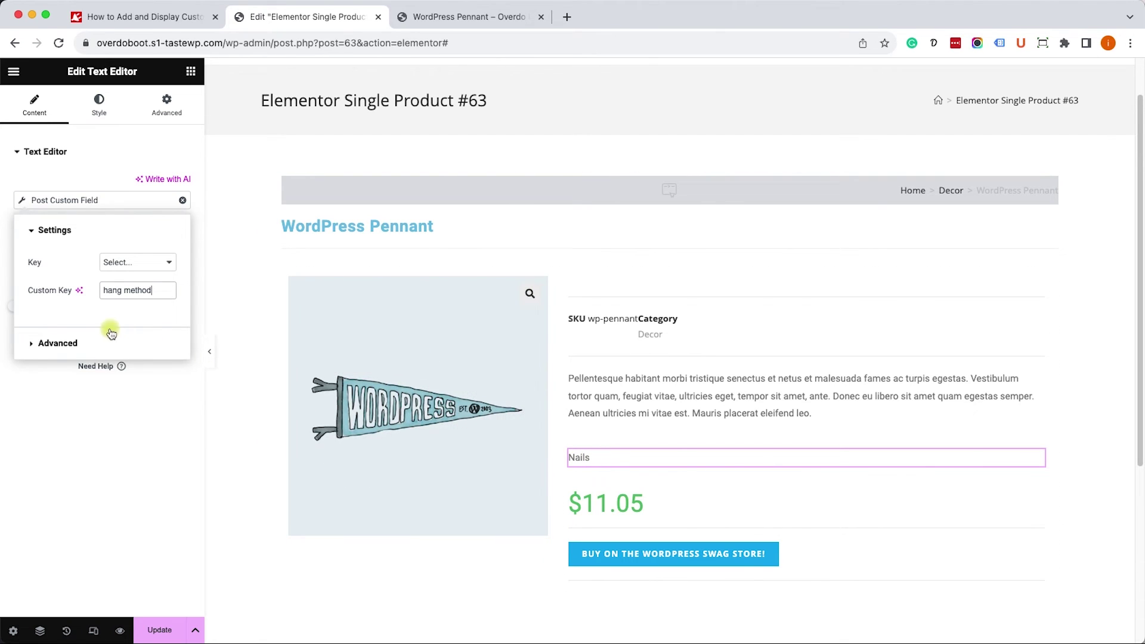
{"action": "left_click", "coordinate": [90, 342]}
- Set the custom field tag's Before text to 'Any text' and After text to 'text af'
{"action": "left_click", "coordinate": [131, 294]}
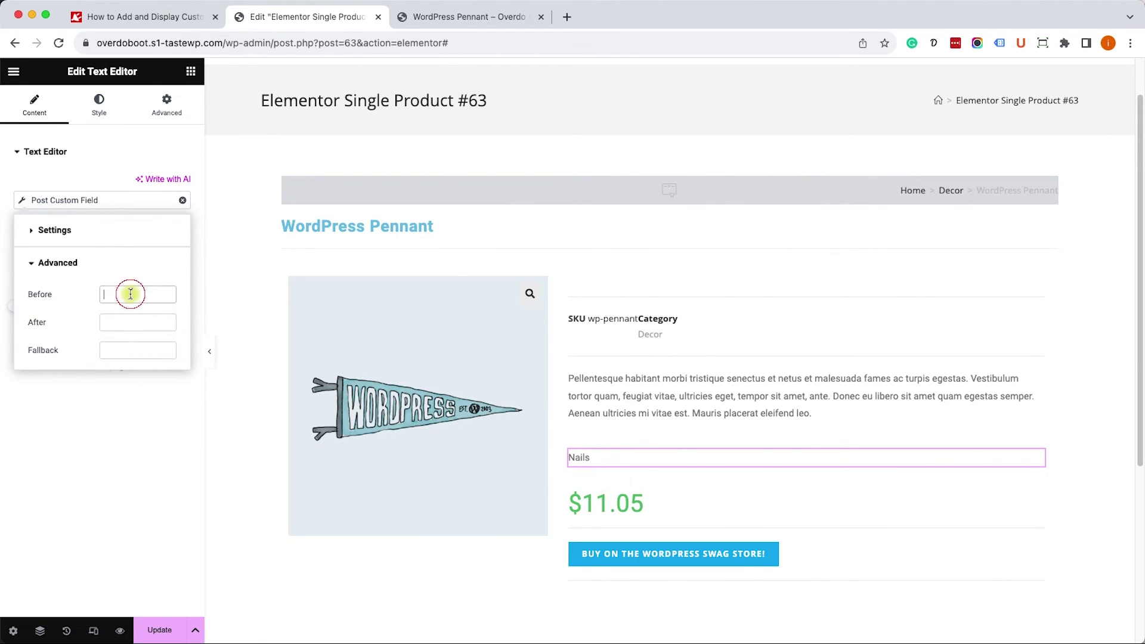
{"action": "type", "text": "Any"}
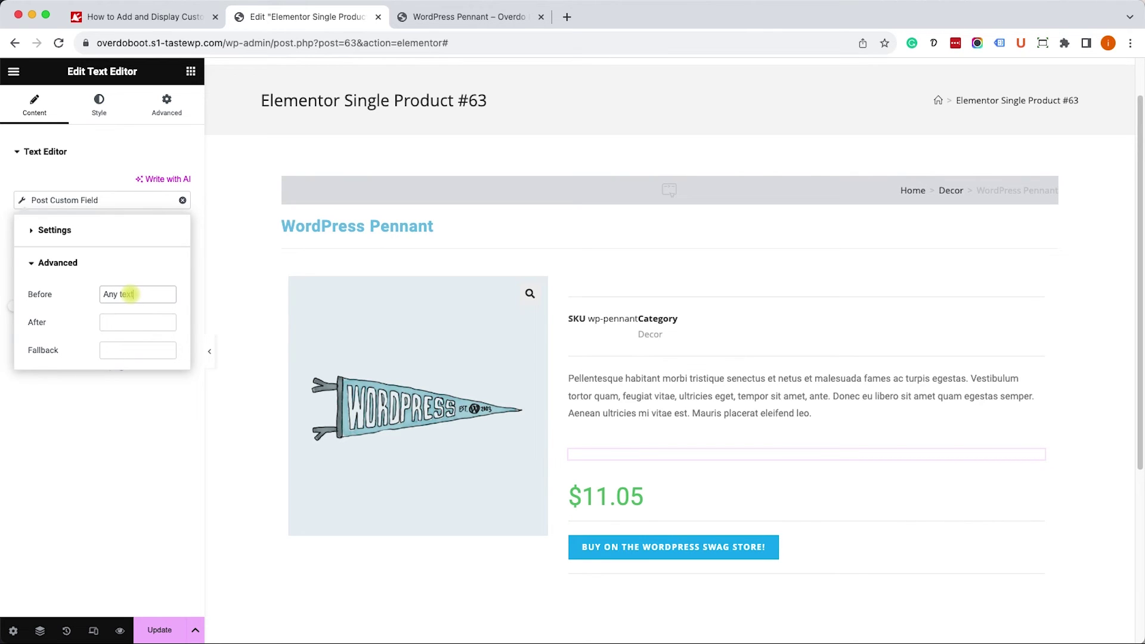
{"action": "type", "text": " text"}
{"action": "left_click", "coordinate": [139, 319]}
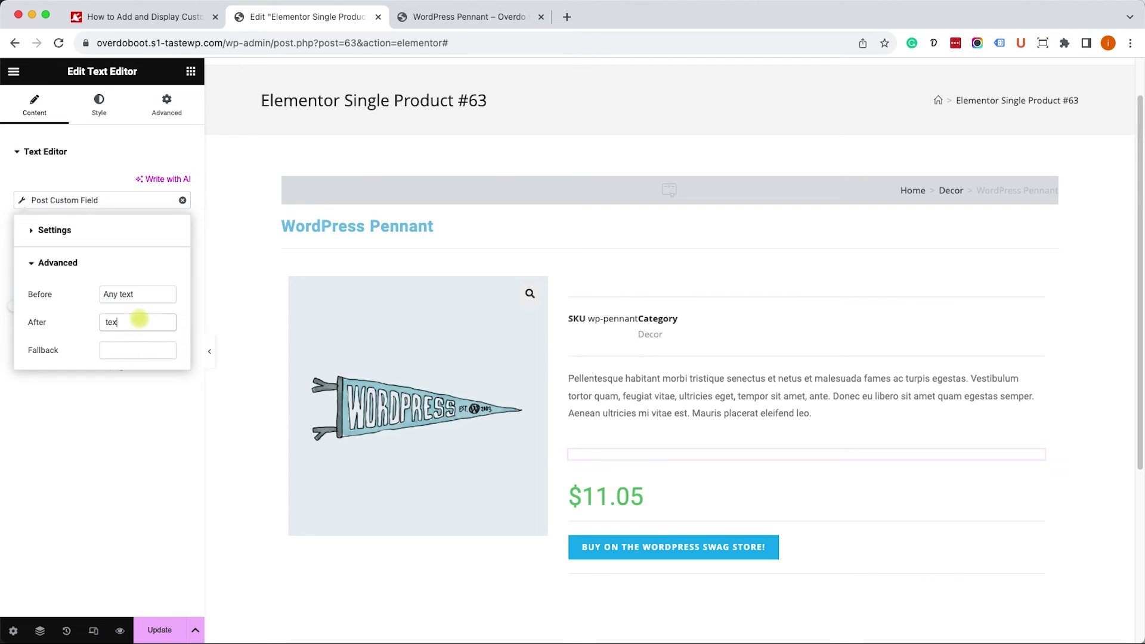
{"action": "type", "text": "text af"}
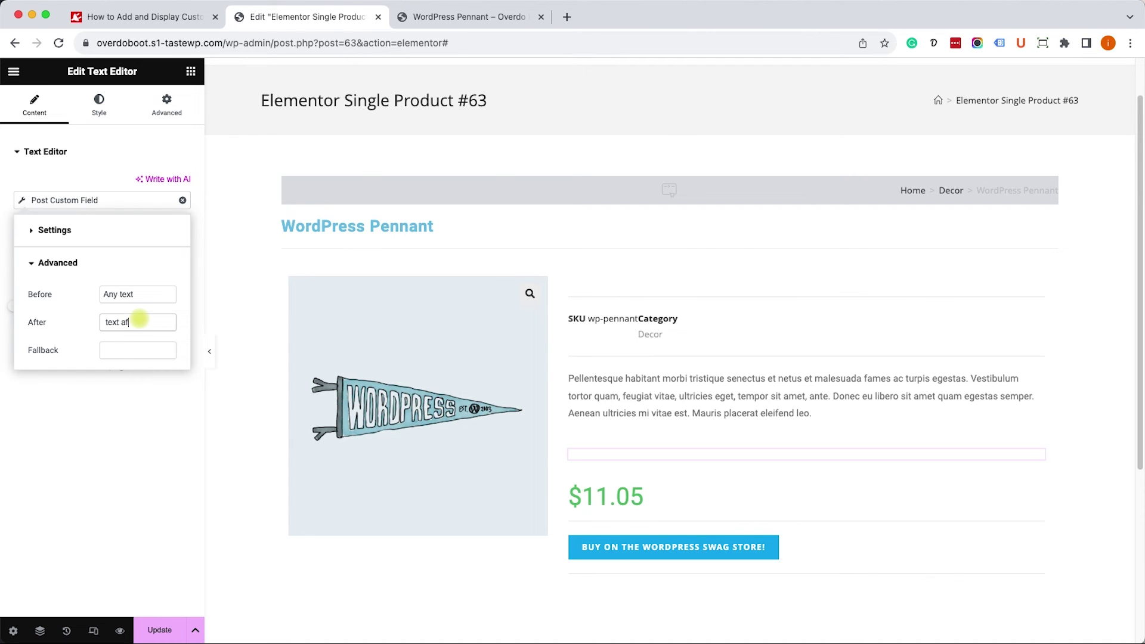